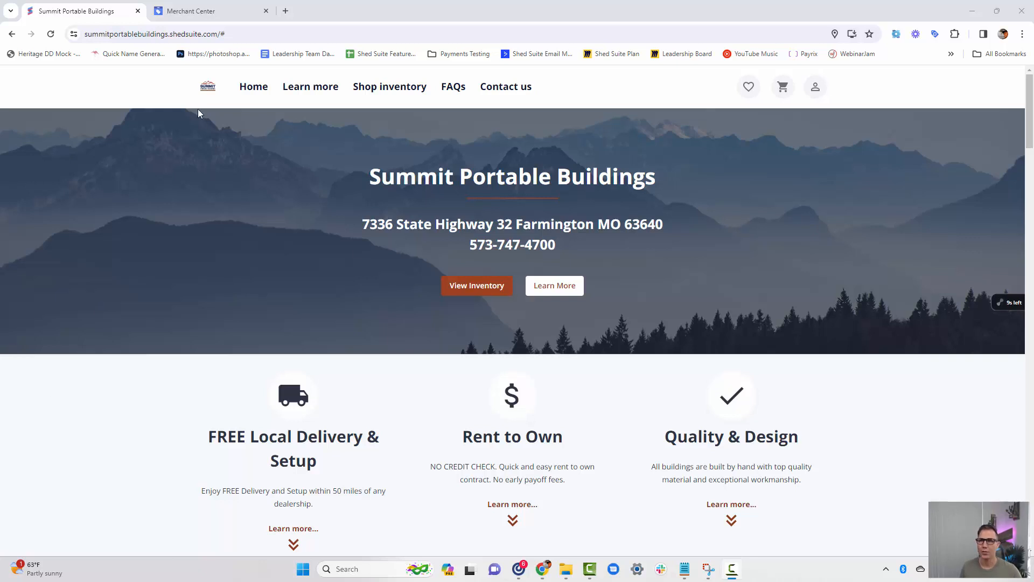
Switch to Google Merchant Center, start signing up for an account and answer that products are sold online.
click(199, 16)
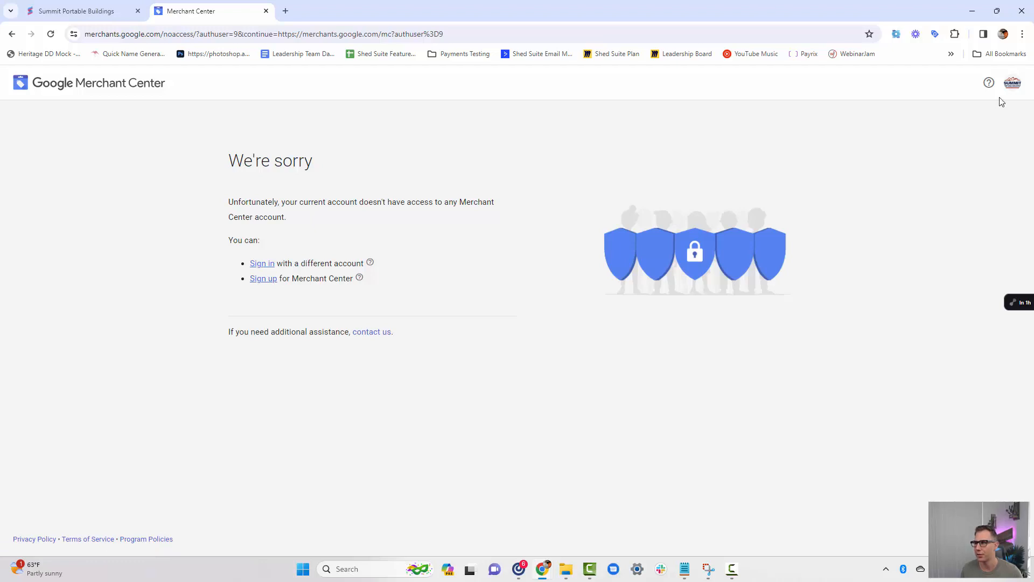
click(261, 282)
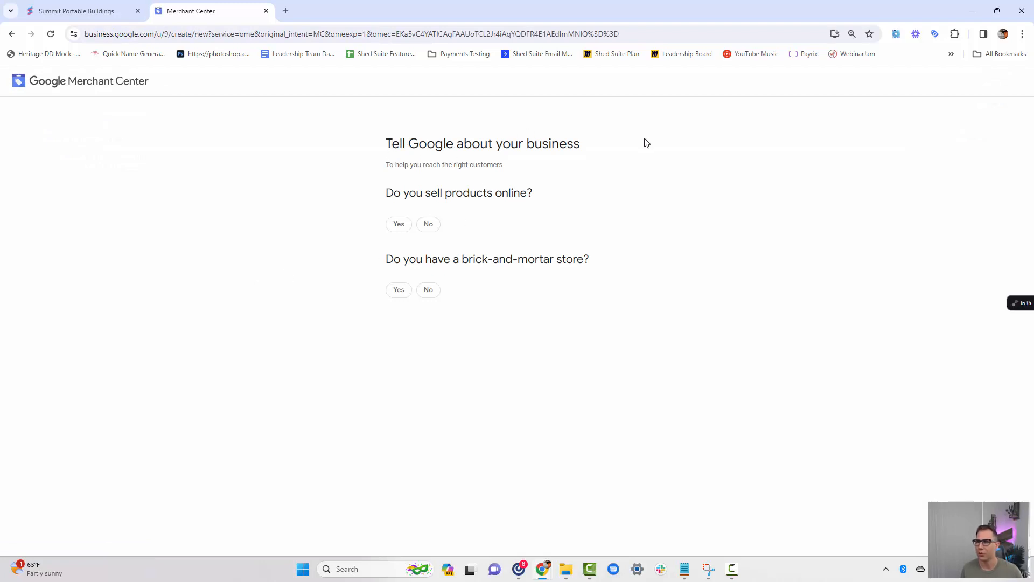
click(399, 224)
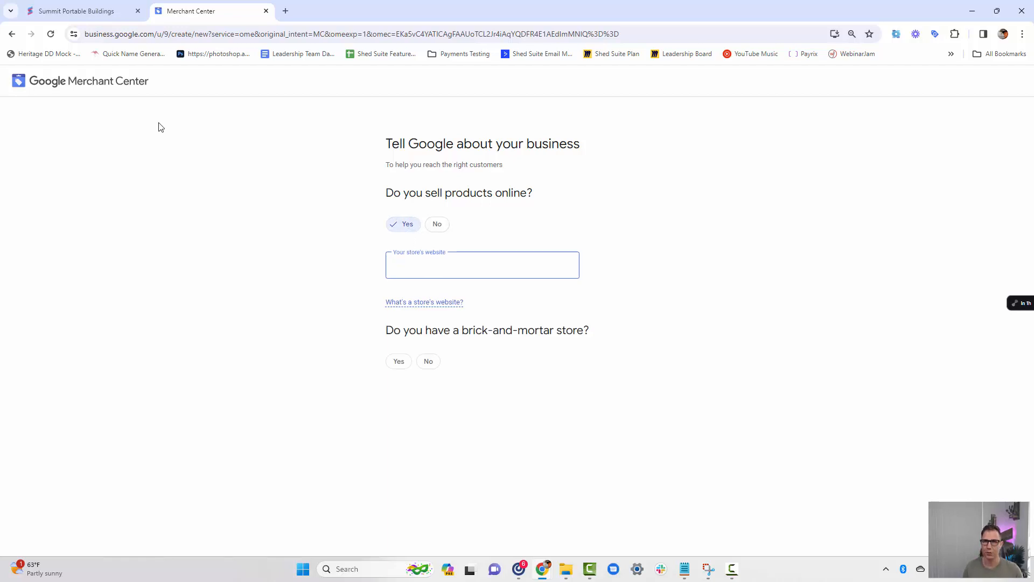
click(86, 13)
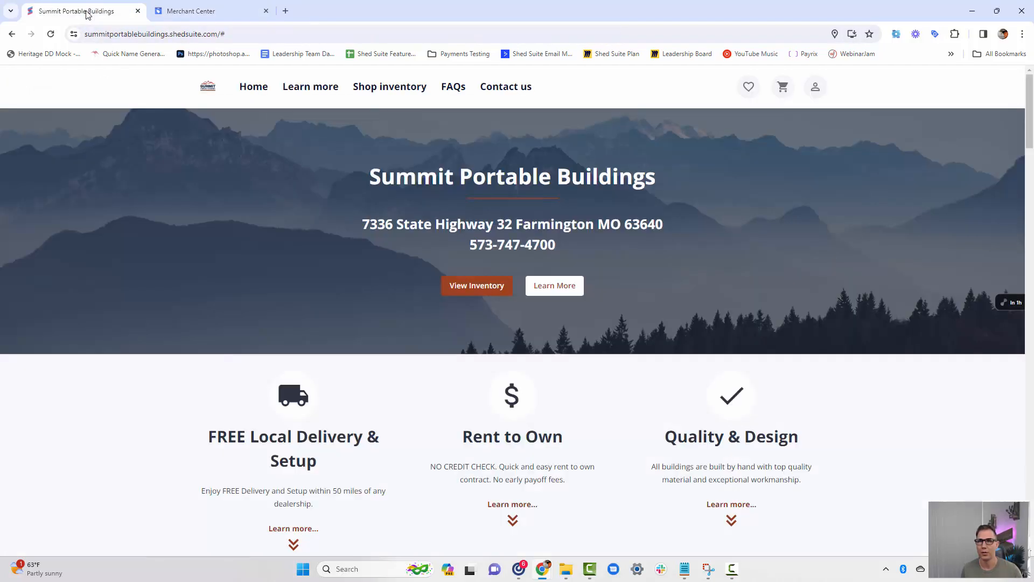
drag(217, 34, 88, 40)
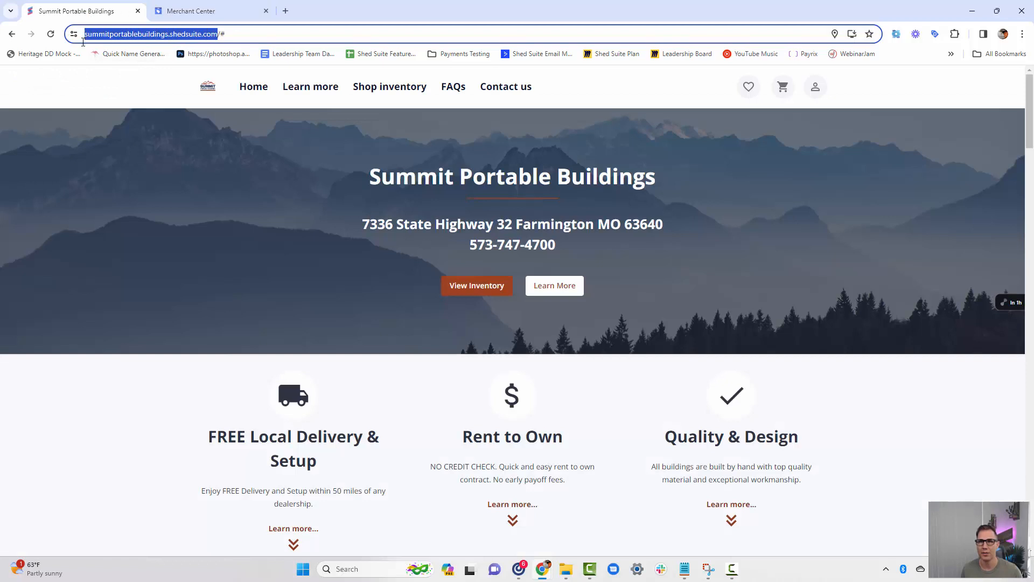
right_click(133, 43)
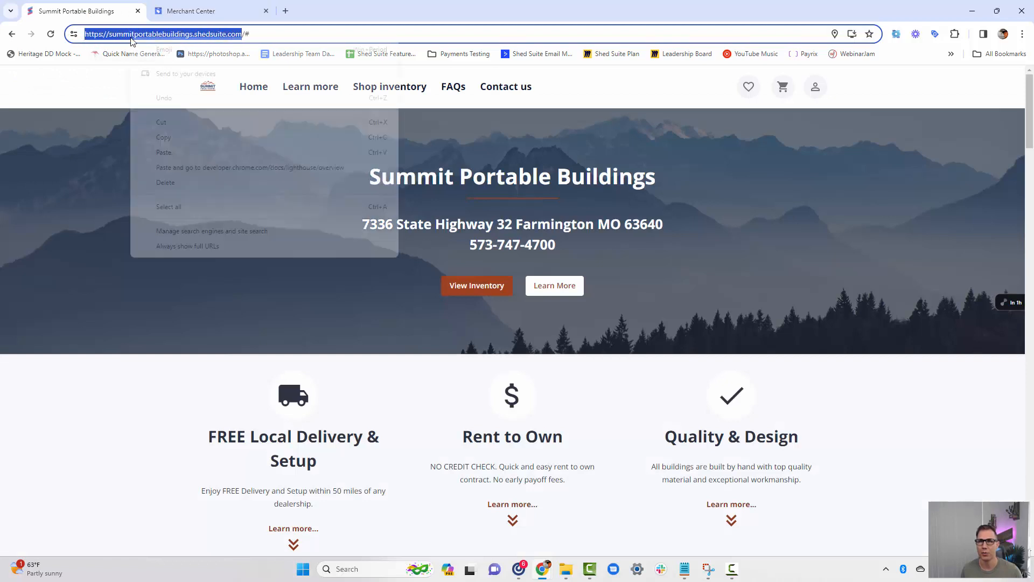
click(187, 138)
click(197, 15)
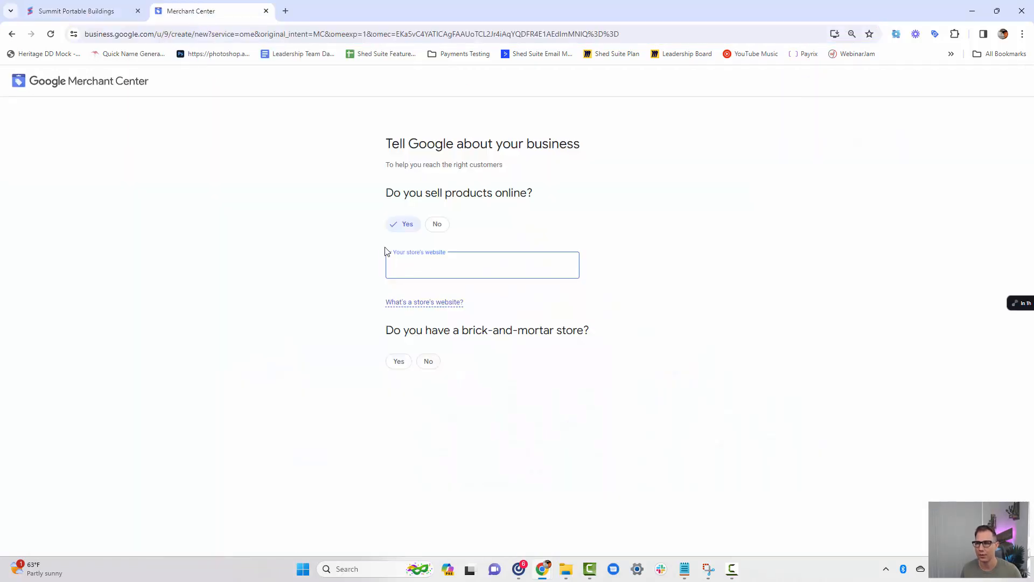
key(ctrl+v)
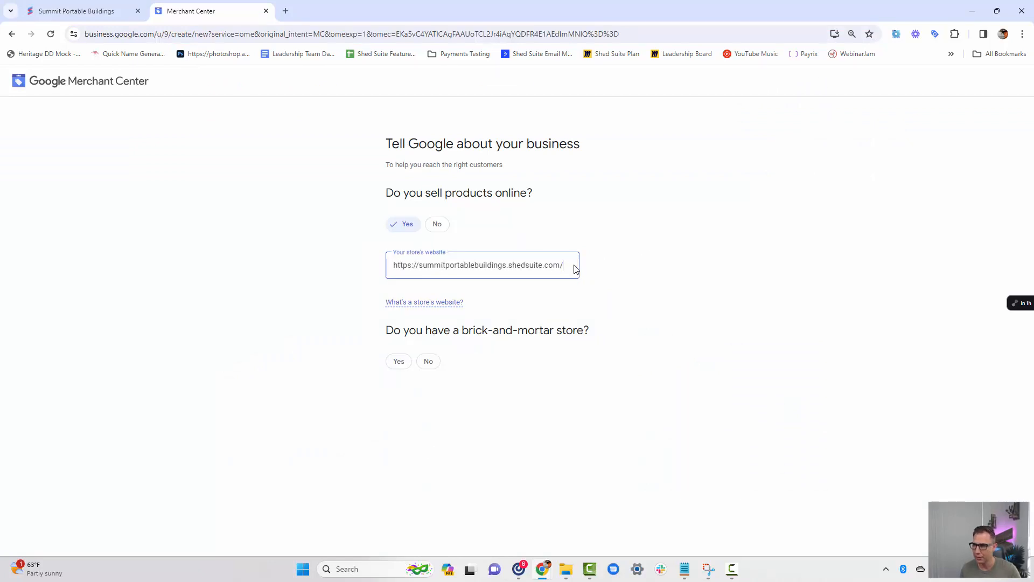
key(BackSpace)
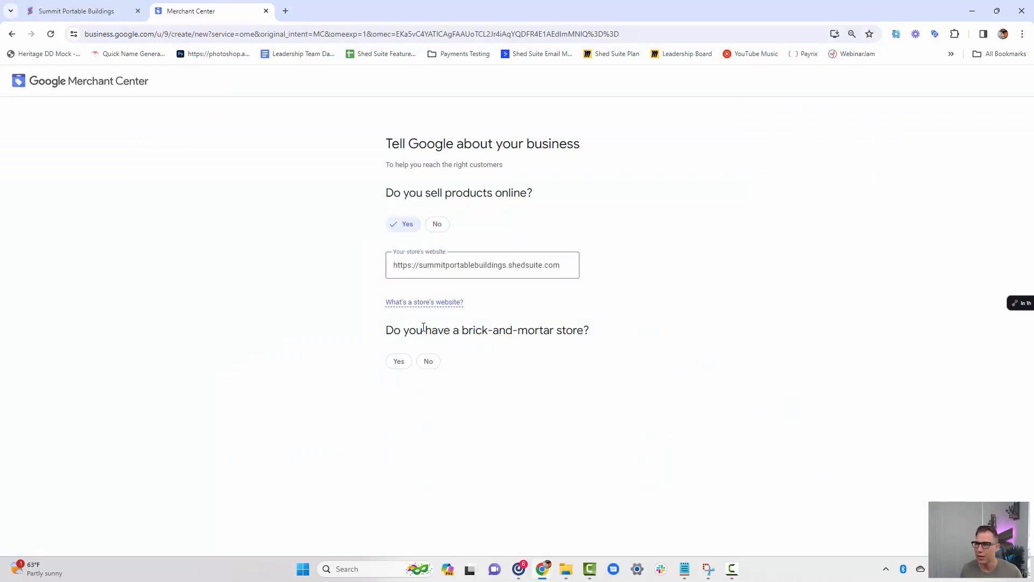
Answer that the business has a brick-and-mortar store and complete the sign-up through to the account overview, keeping both notification options enabled.
click(401, 362)
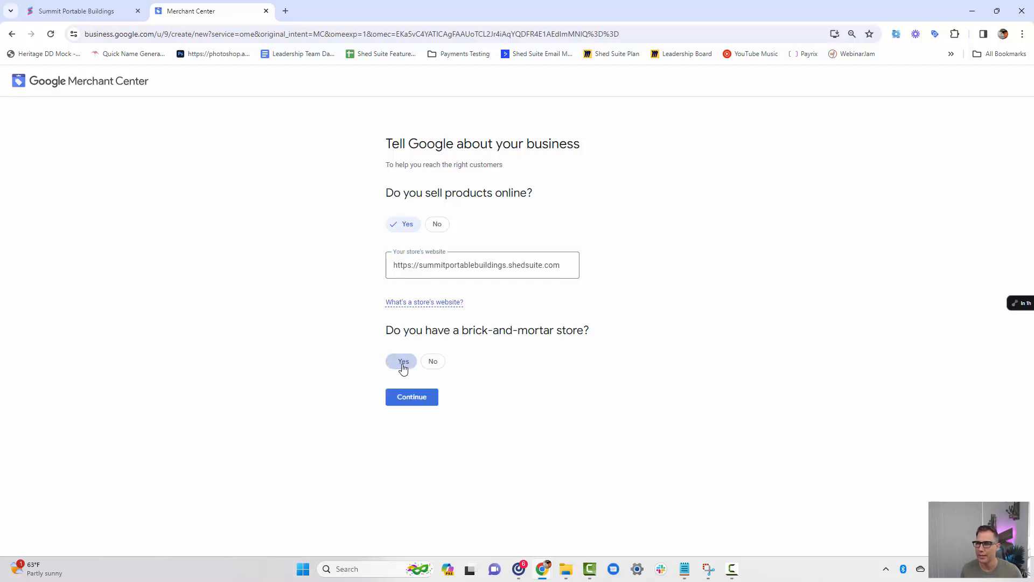
click(425, 399)
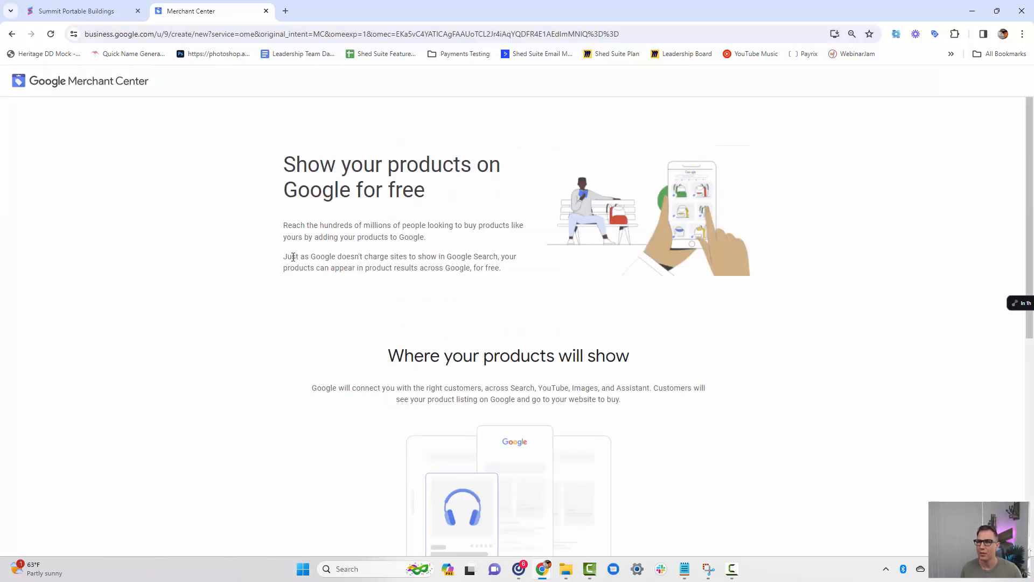
scroll(365, 192, down, 1)
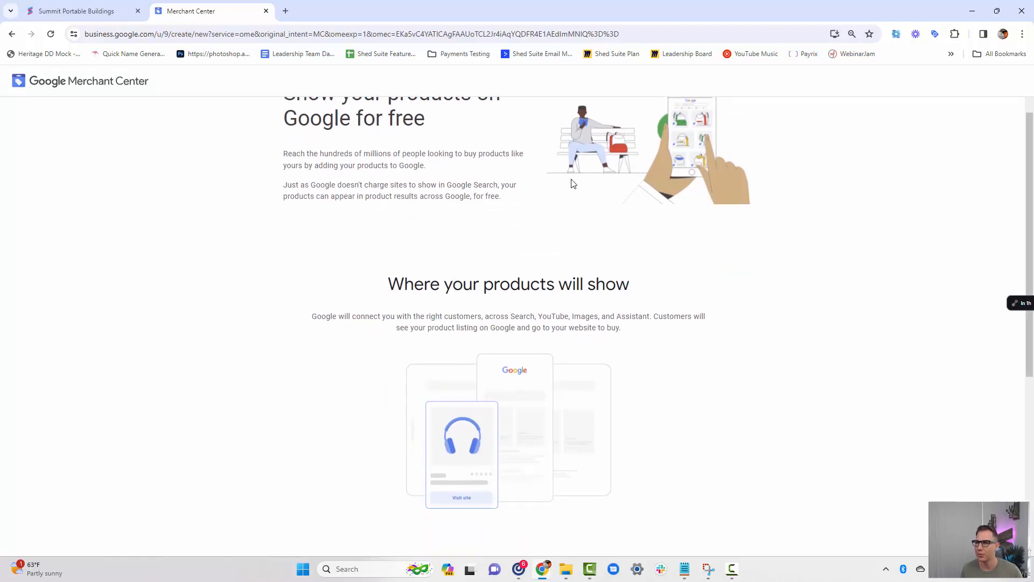
scroll(571, 183, down, 5)
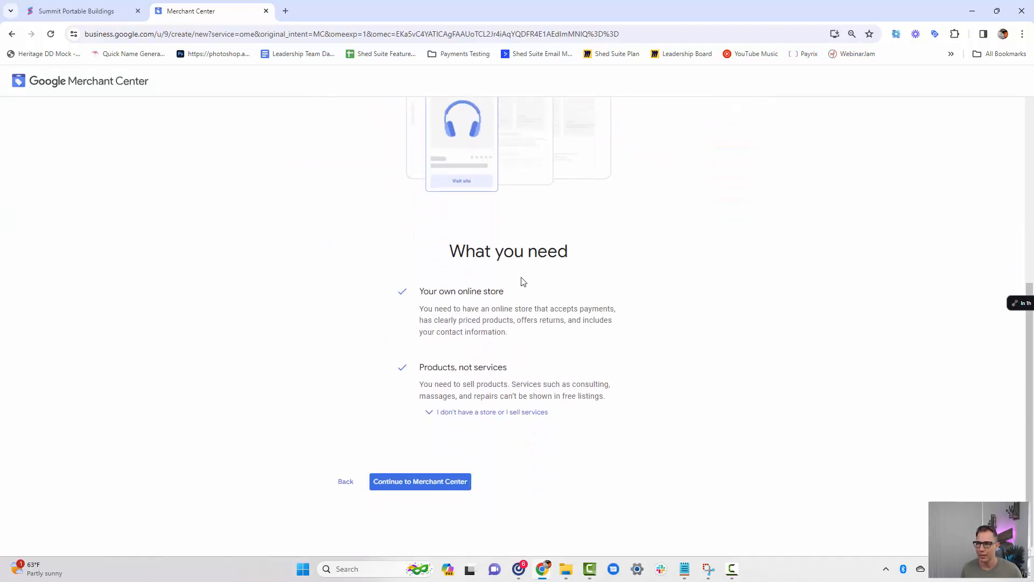
click(425, 480)
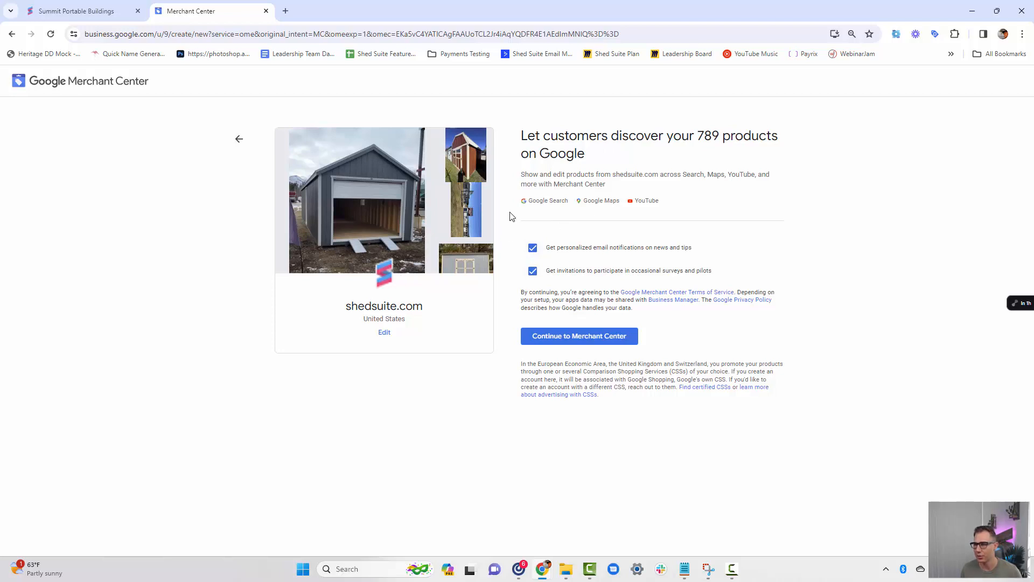
click(572, 339)
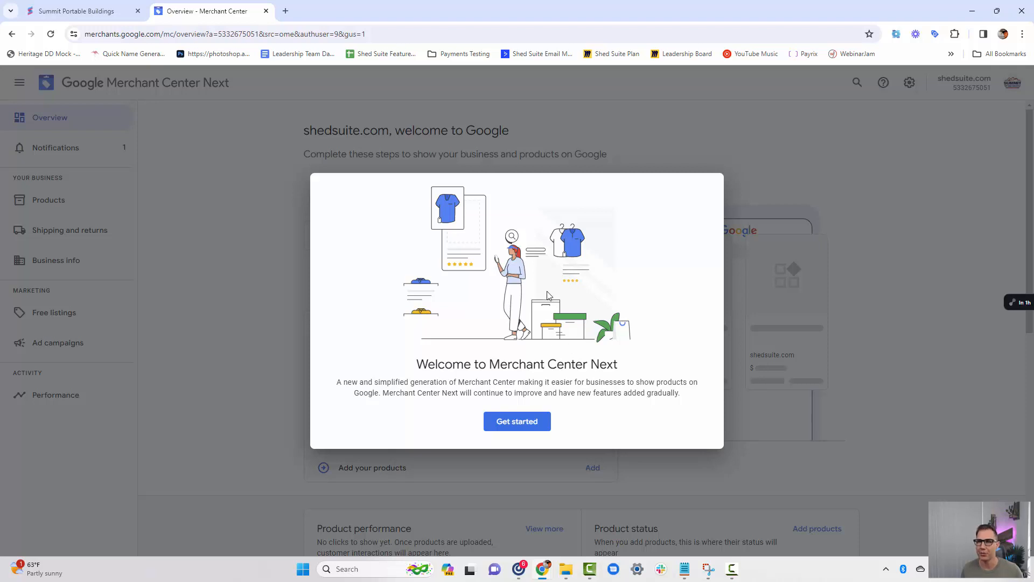
click(517, 422)
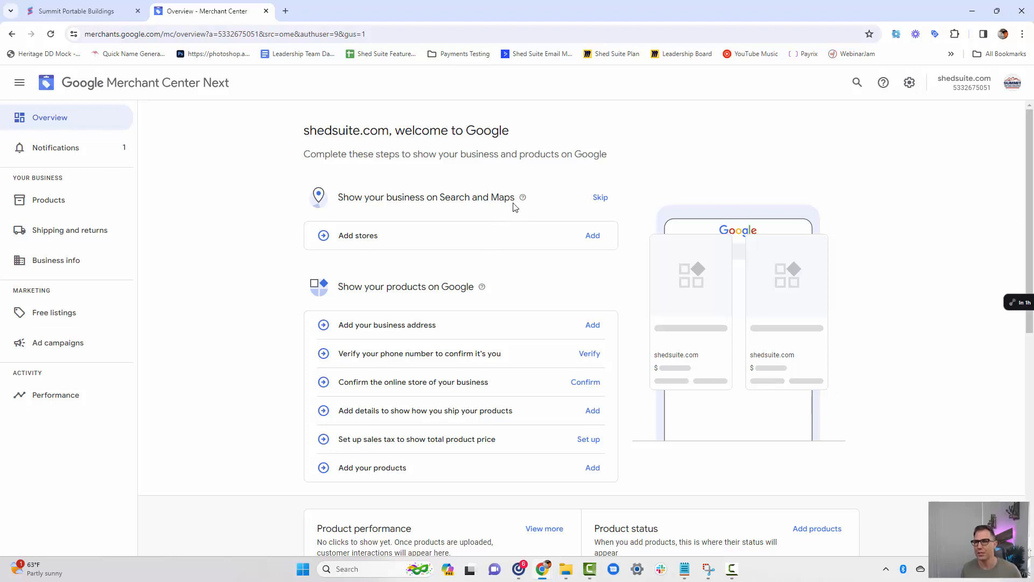
Add the existing store named Summit Portable Buildings and connect it to the Merchant Center account.
mouse_move(522, 197)
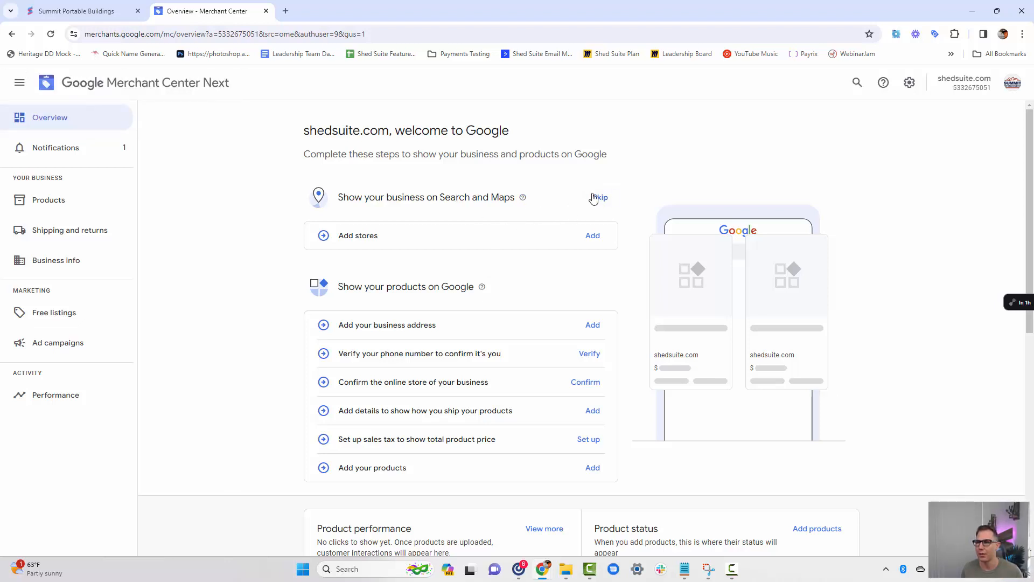
click(592, 236)
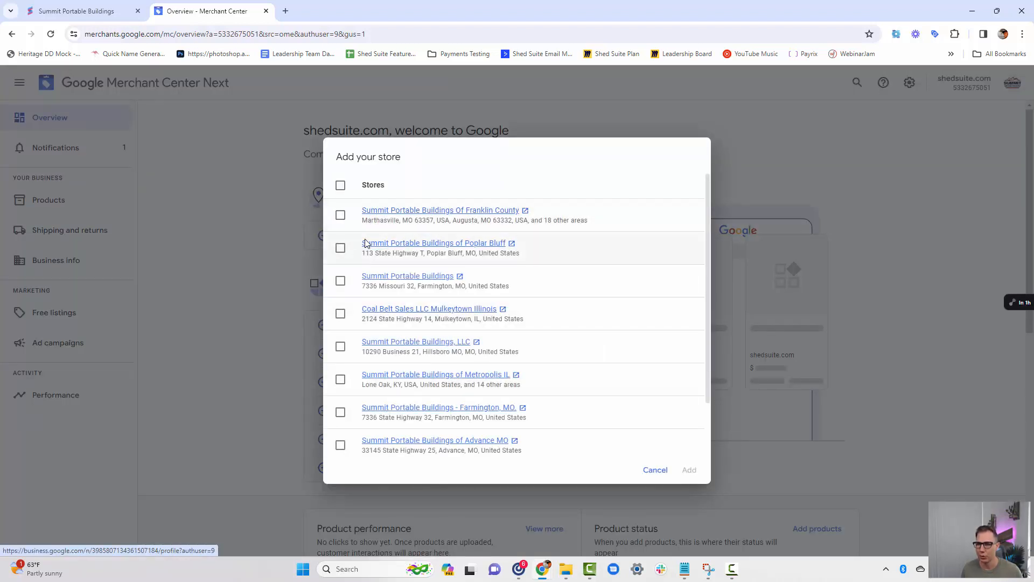
click(341, 281)
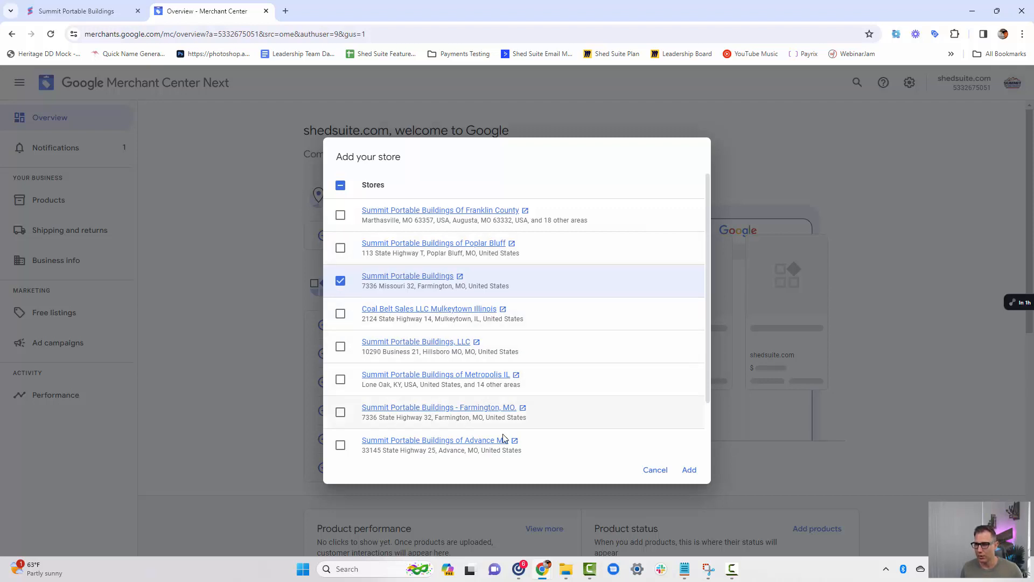
click(688, 470)
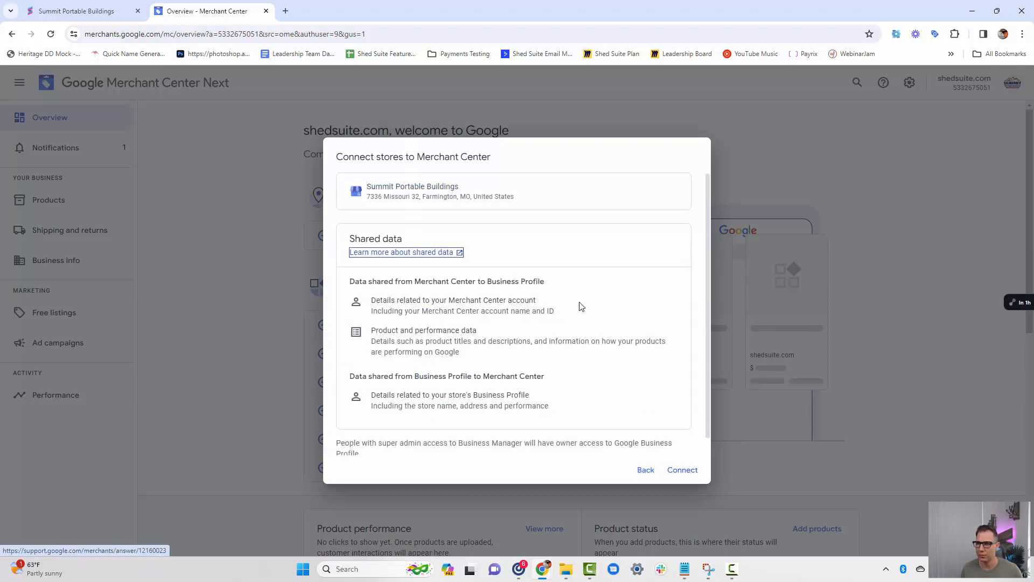
click(683, 470)
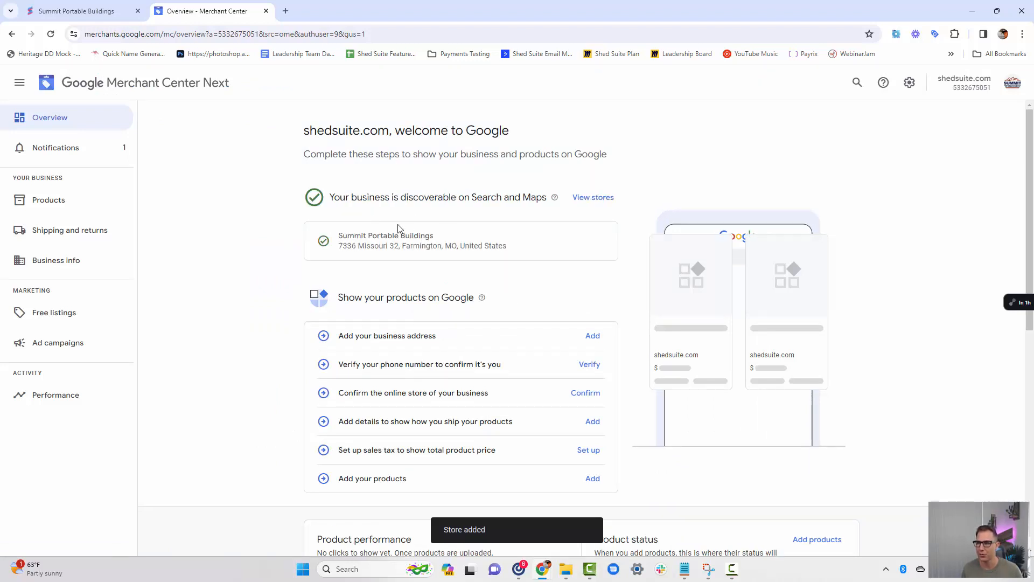
Start adding the business address and paste the full address copied from the Summit Portable Buildings website into the first address line.
scroll(399, 227, down, 1)
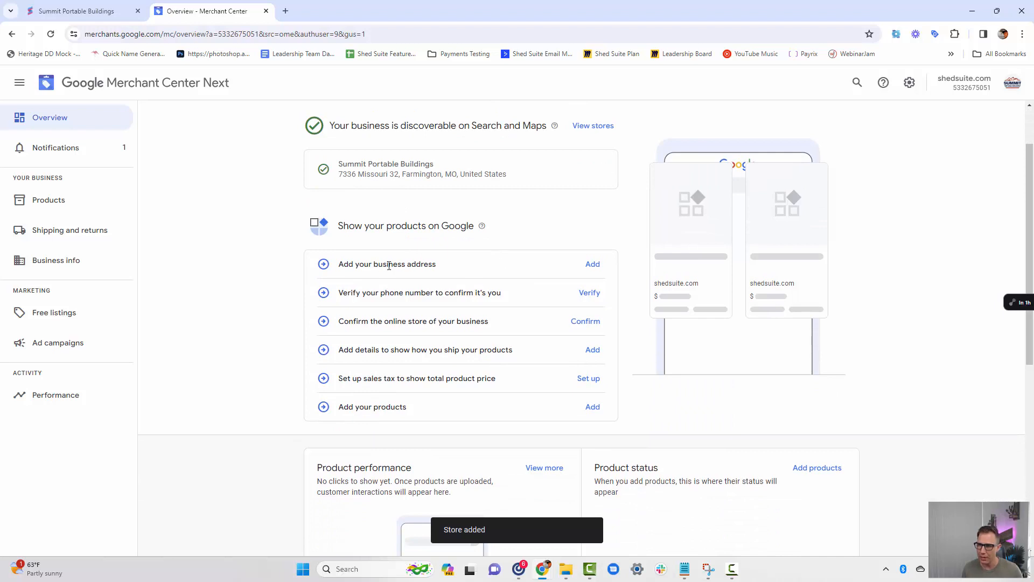
click(593, 264)
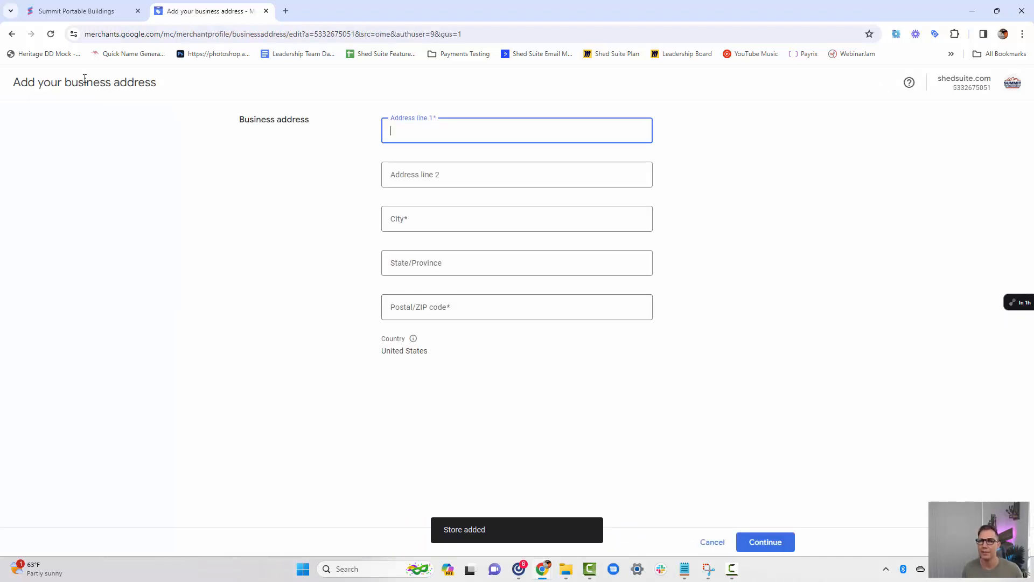
click(75, 13)
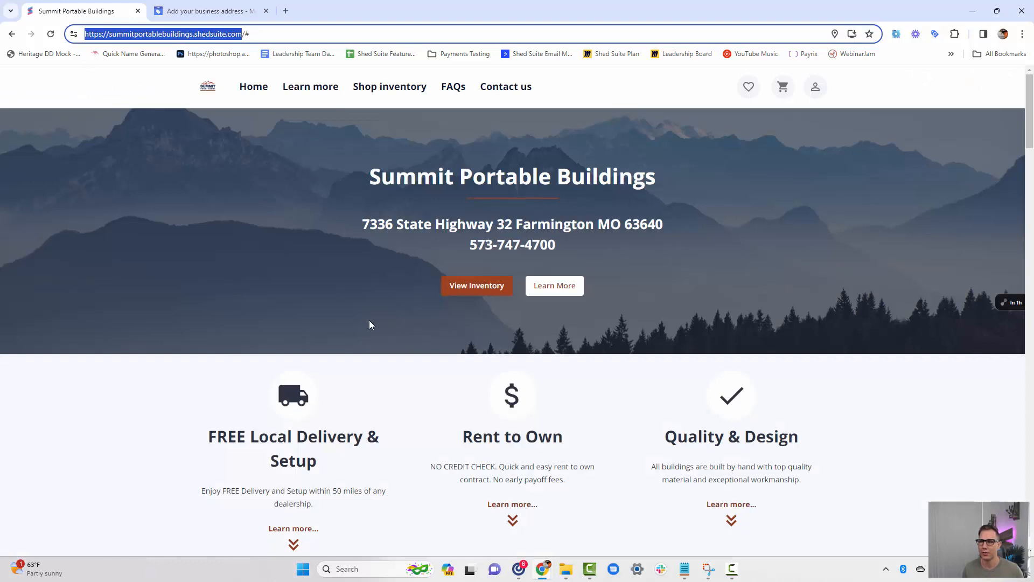
click(361, 221)
drag(532, 223, 665, 224)
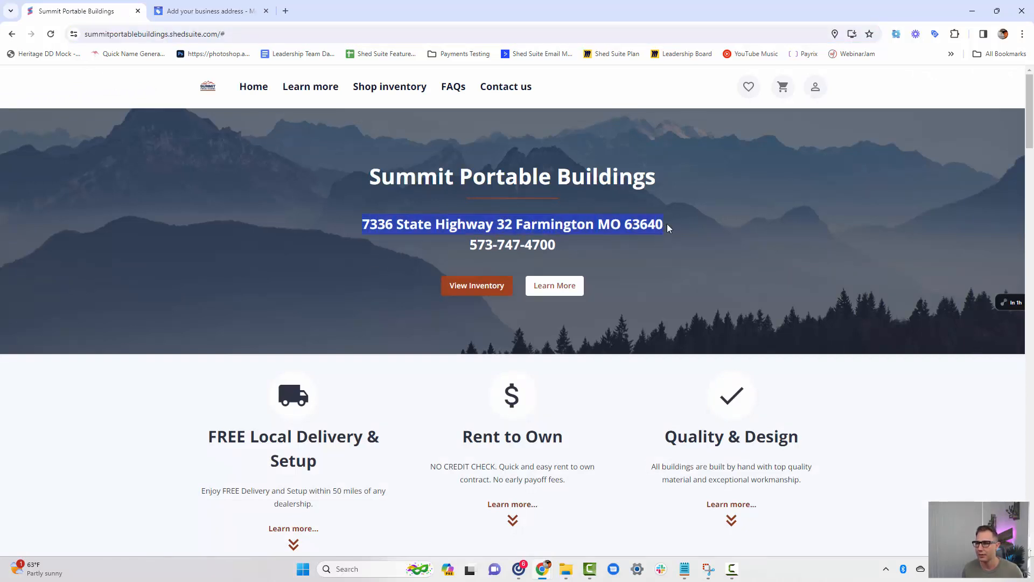
right_click(665, 224)
click(679, 238)
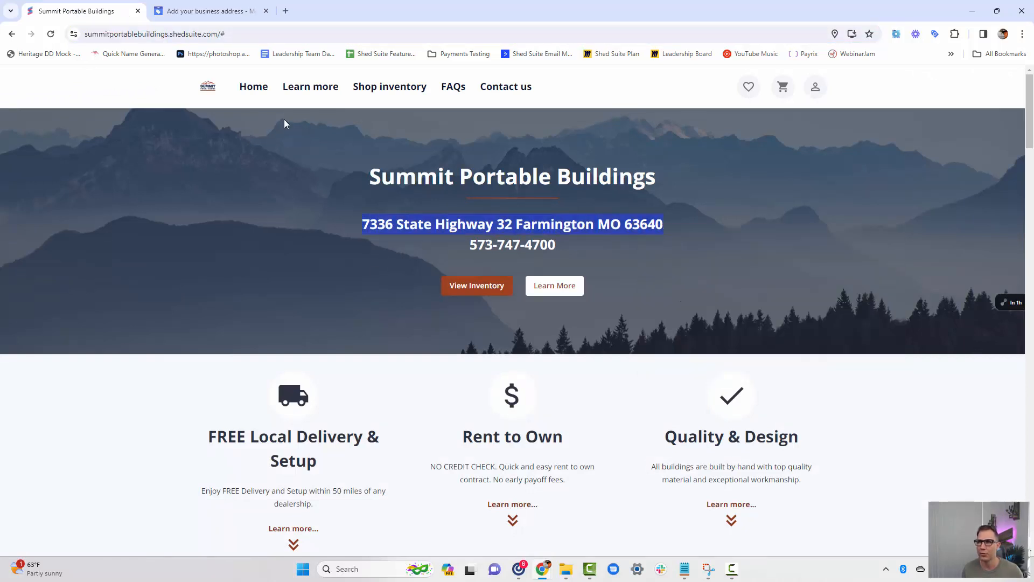
click(218, 11)
key(ctrl+v)
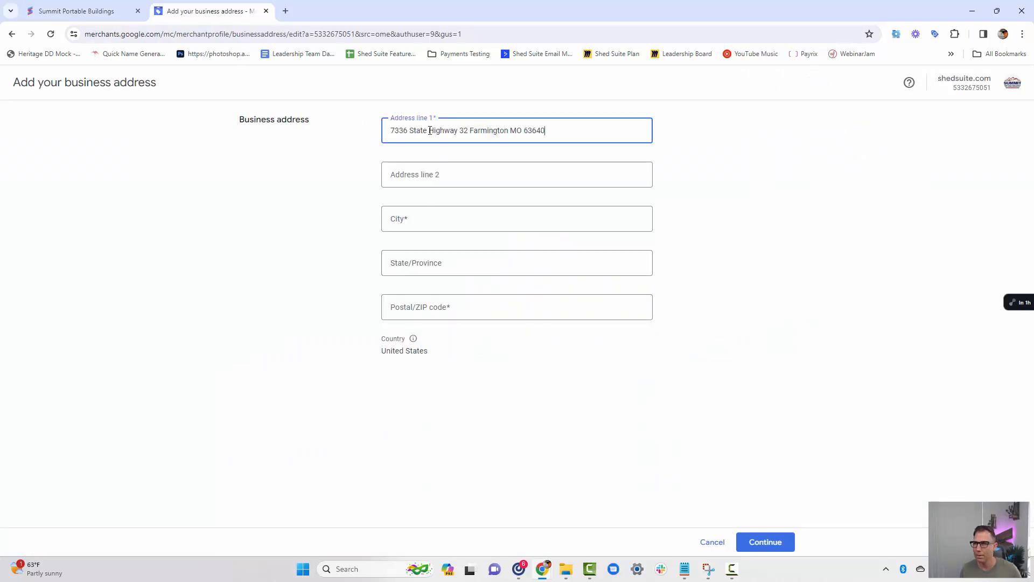
Split the pasted business address into the postal code, state and city fields, leave only the street in the first line, and save it.
drag(524, 131, 451, 311)
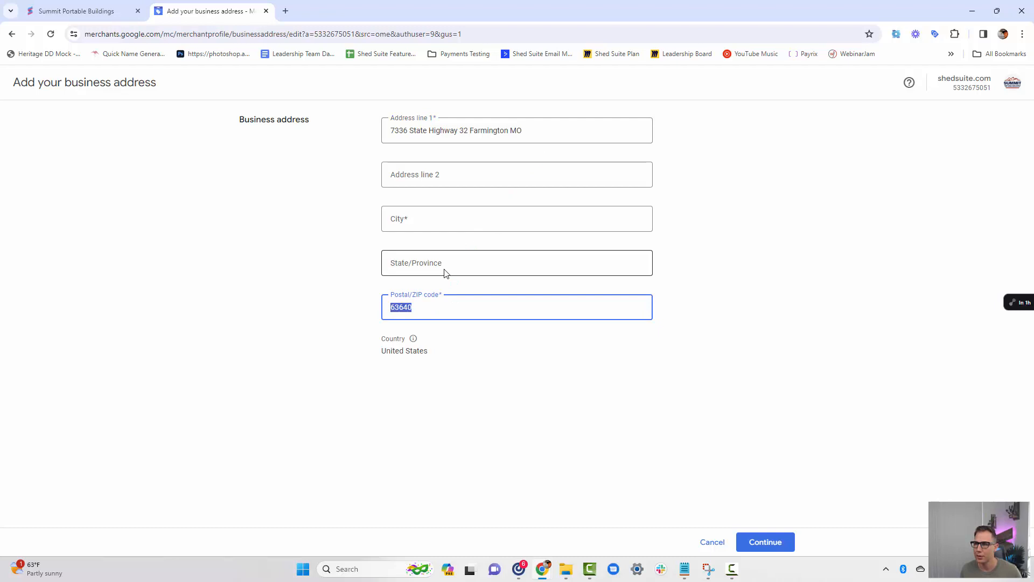
click(445, 273)
text(MO)
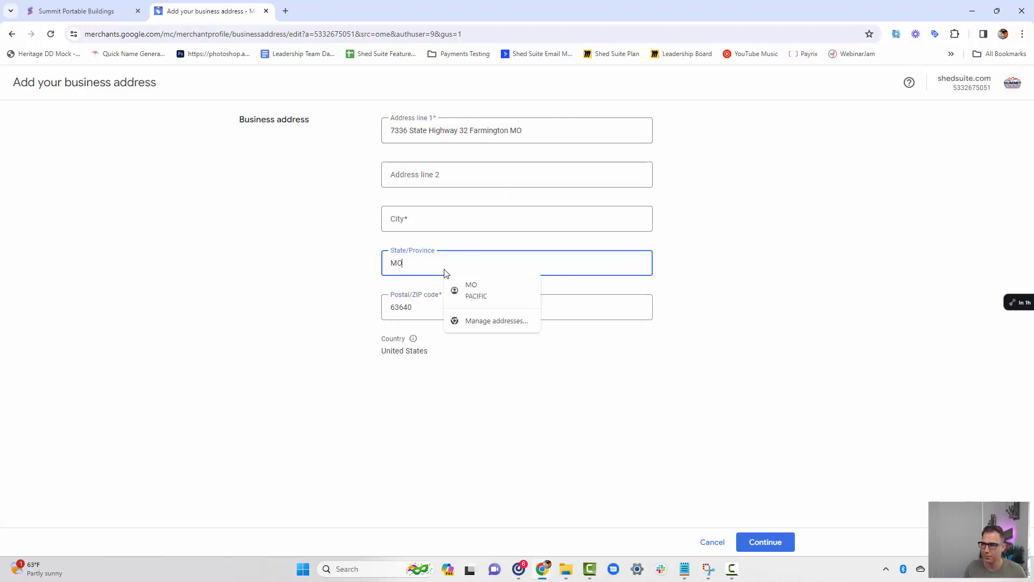
click(425, 222)
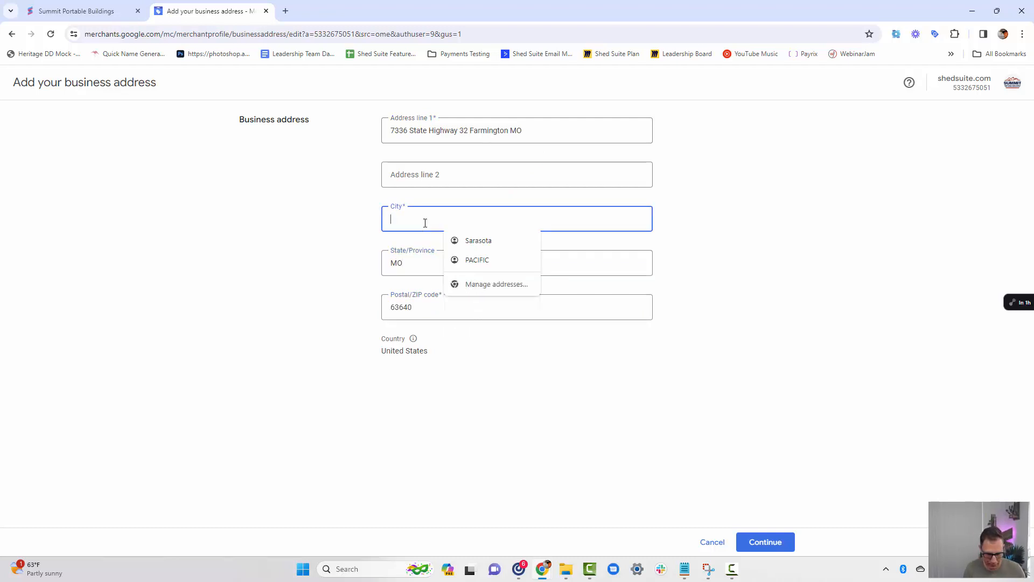
text(Farmington)
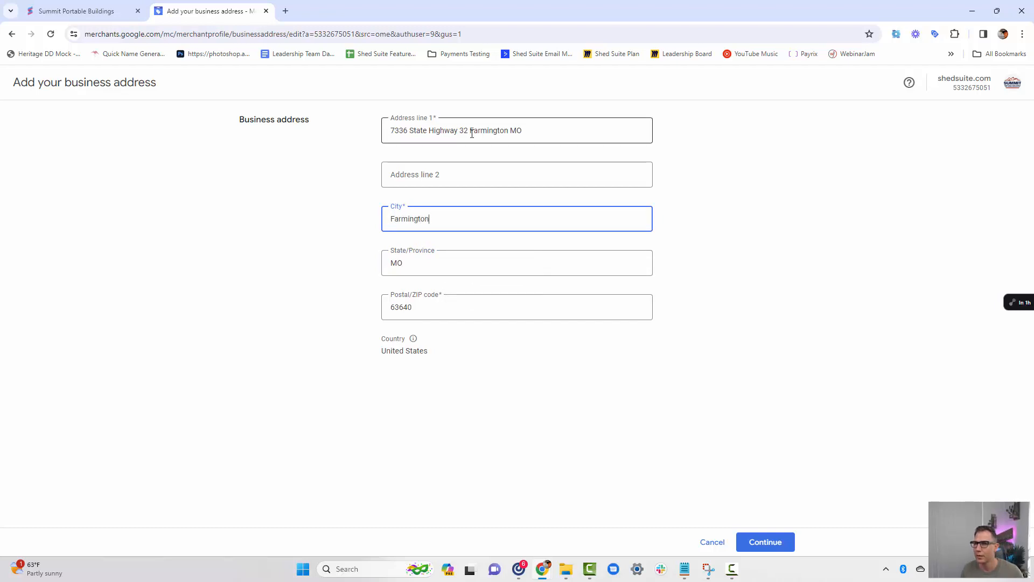
drag(471, 131, 545, 126)
key(BackSpace)
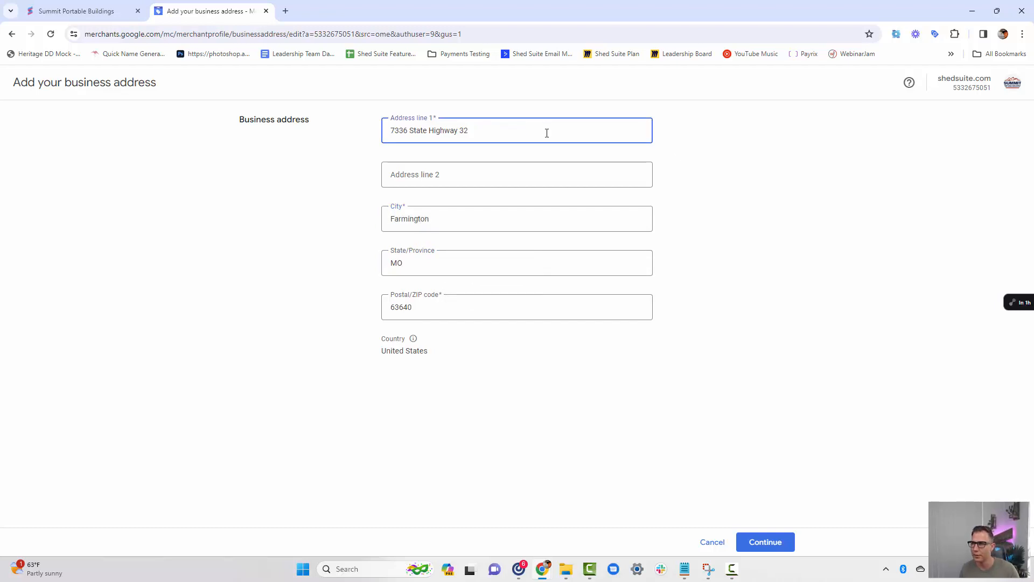
click(736, 167)
click(771, 543)
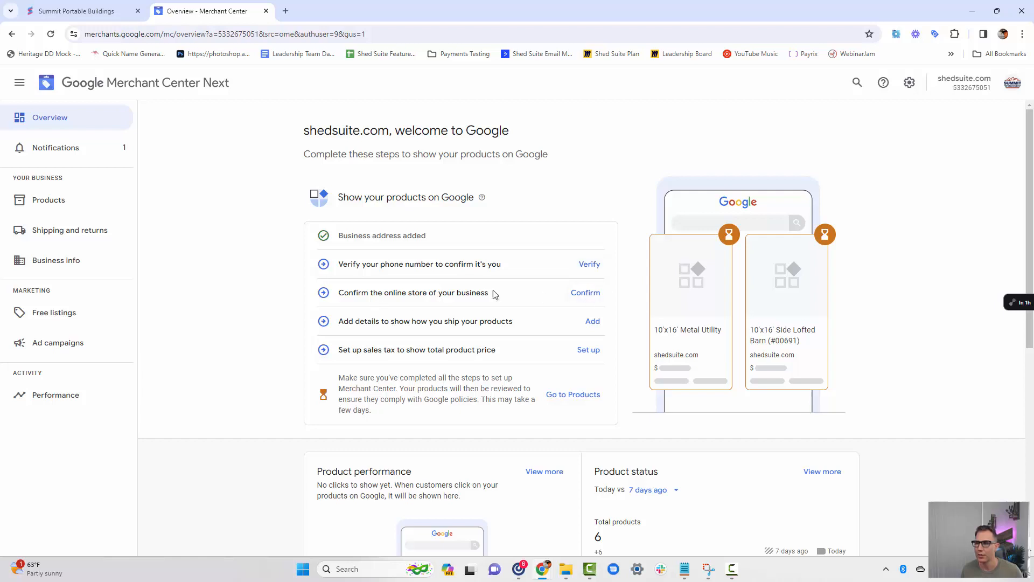
Start confirming the business's online store, choose verification by adding an HTML tag, and copy the generated tag.
click(585, 293)
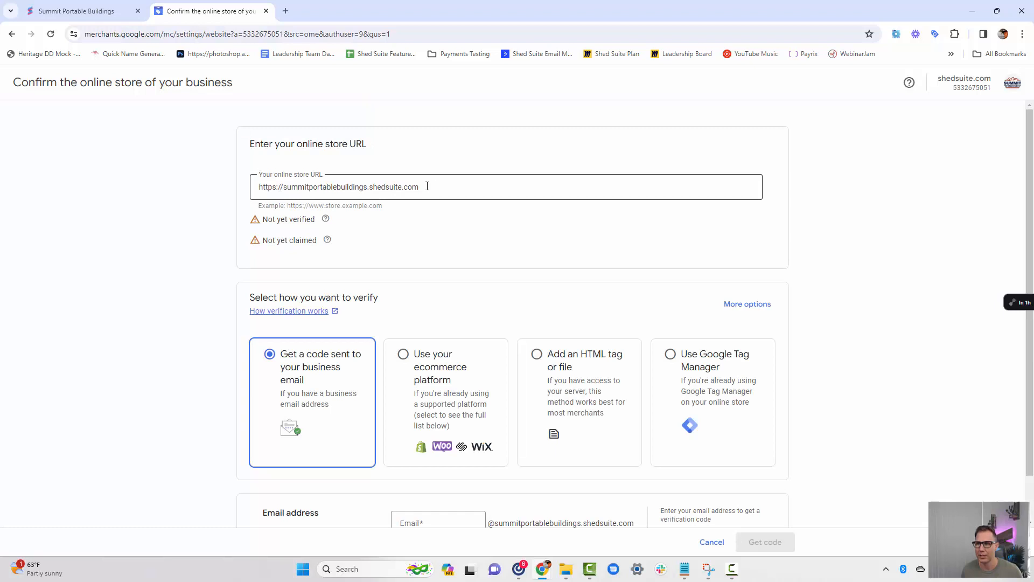
scroll(494, 189, down, 1)
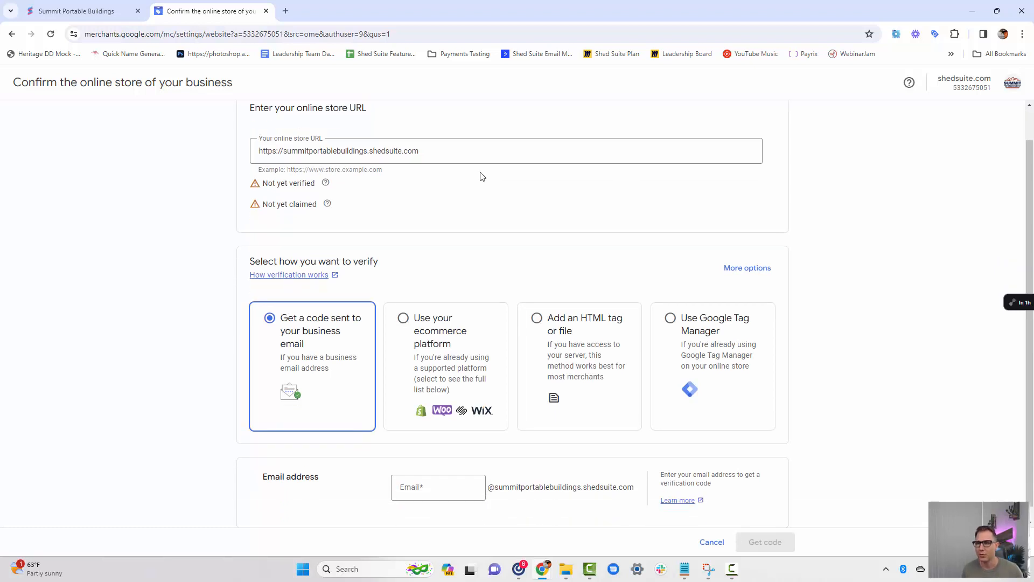
scroll(482, 176, down, 1)
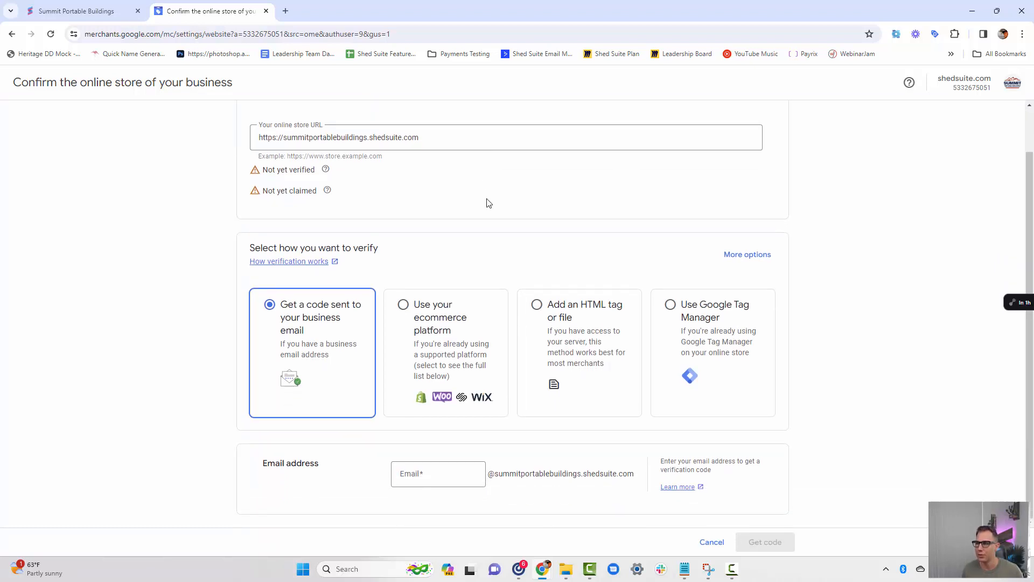
click(576, 337)
scroll(574, 324, down, 3)
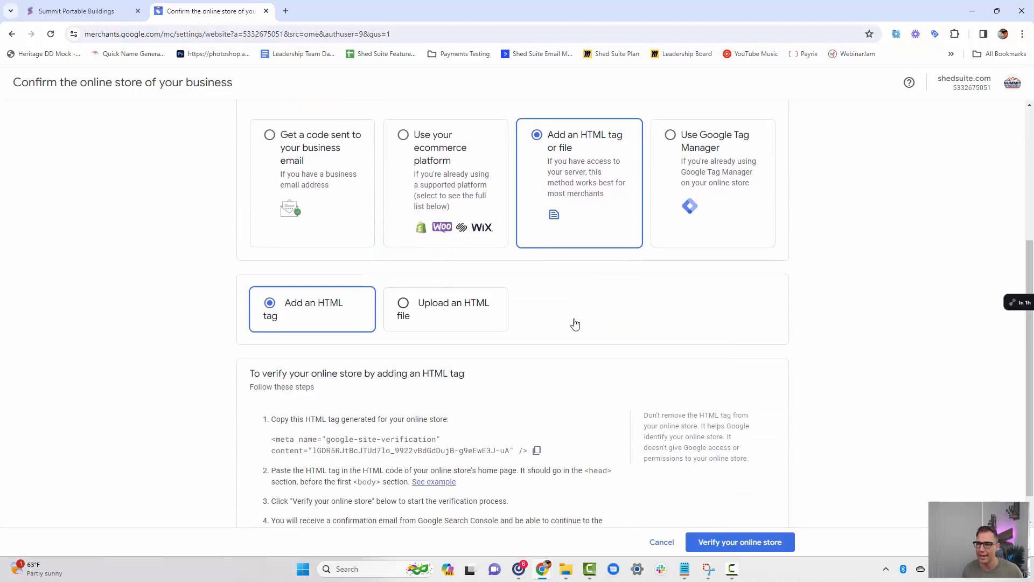
scroll(575, 324, down, 1)
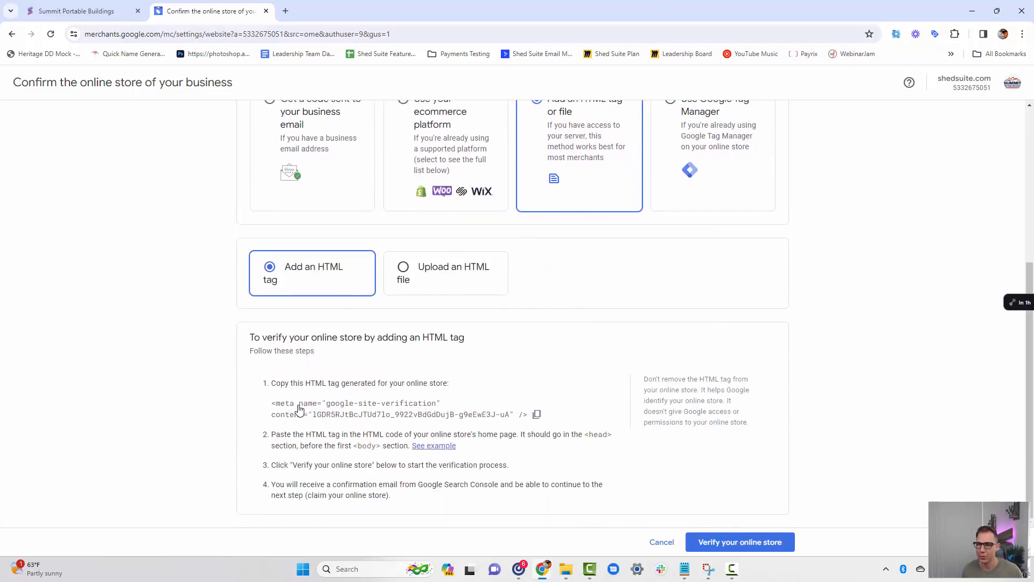
click(537, 415)
scroll(514, 419, up, 1)
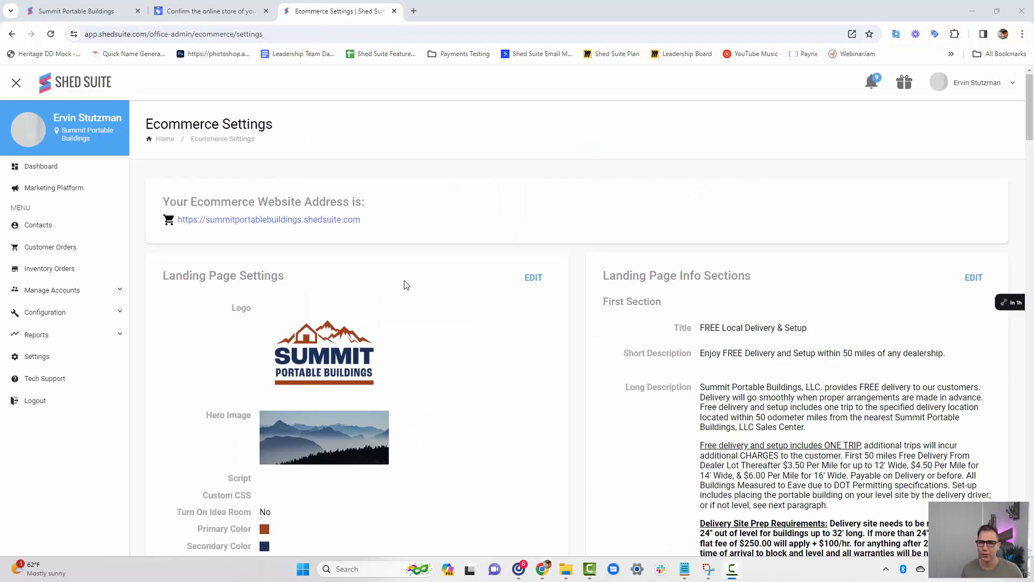
In Shed Suite's Ecommerce Settings, paste the Google site verification tag into the Script field of the Landing Page Settings and save the changes.
drag(165, 279, 323, 284)
click(323, 284)
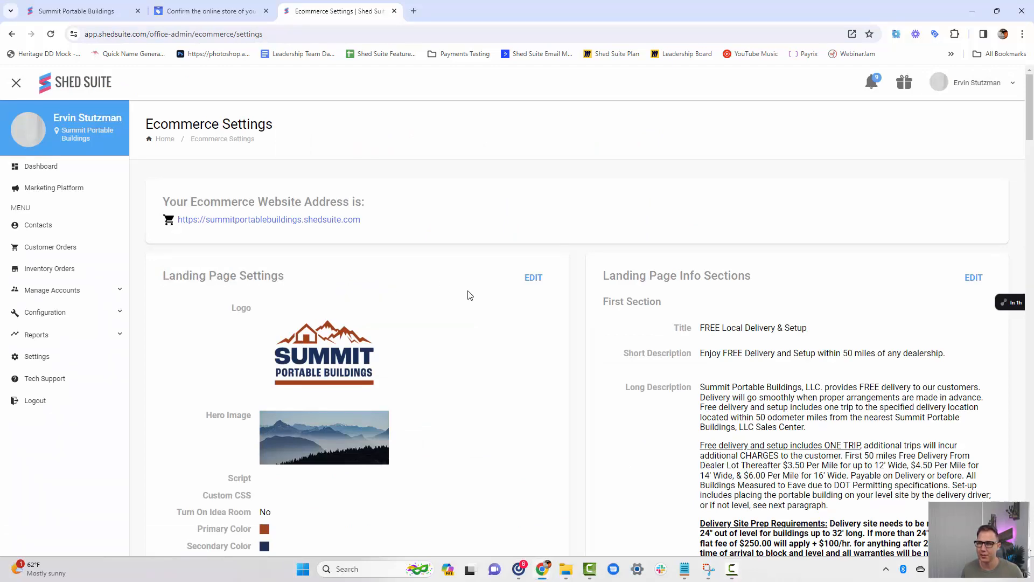
scroll(495, 264, down, 2)
click(534, 209)
scroll(487, 224, down, 4)
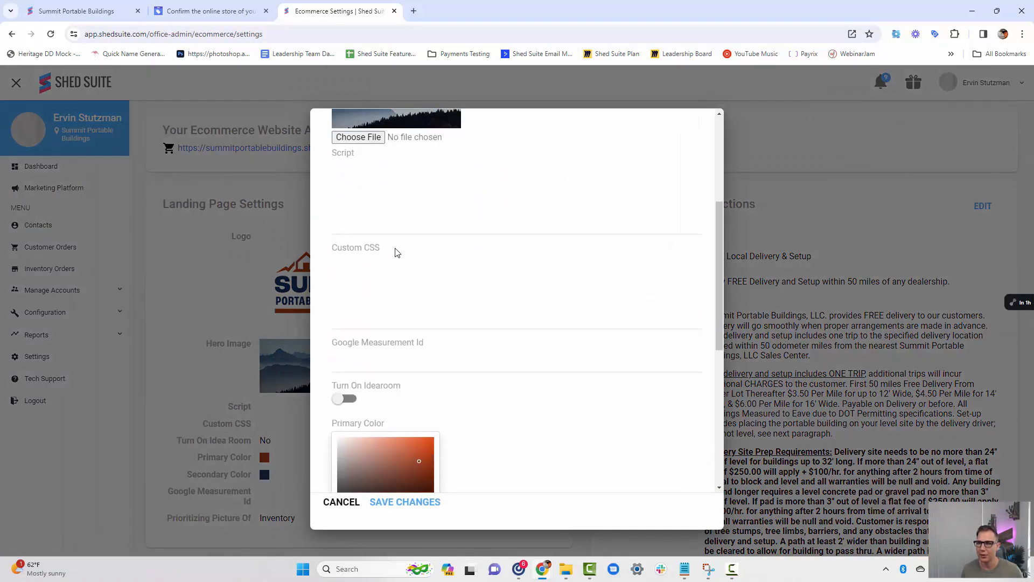
click(361, 191)
key(ctrl+v)
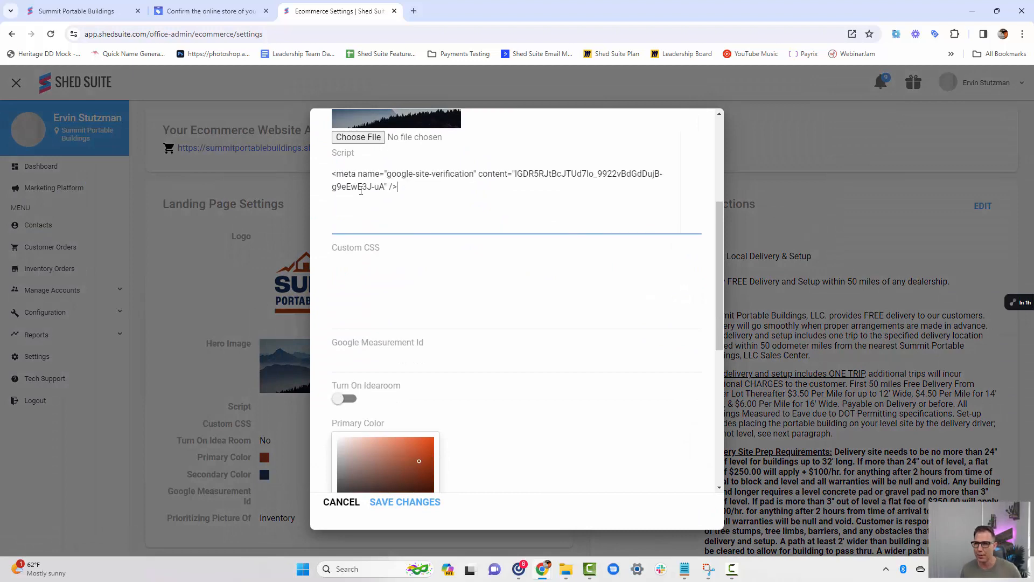
click(400, 502)
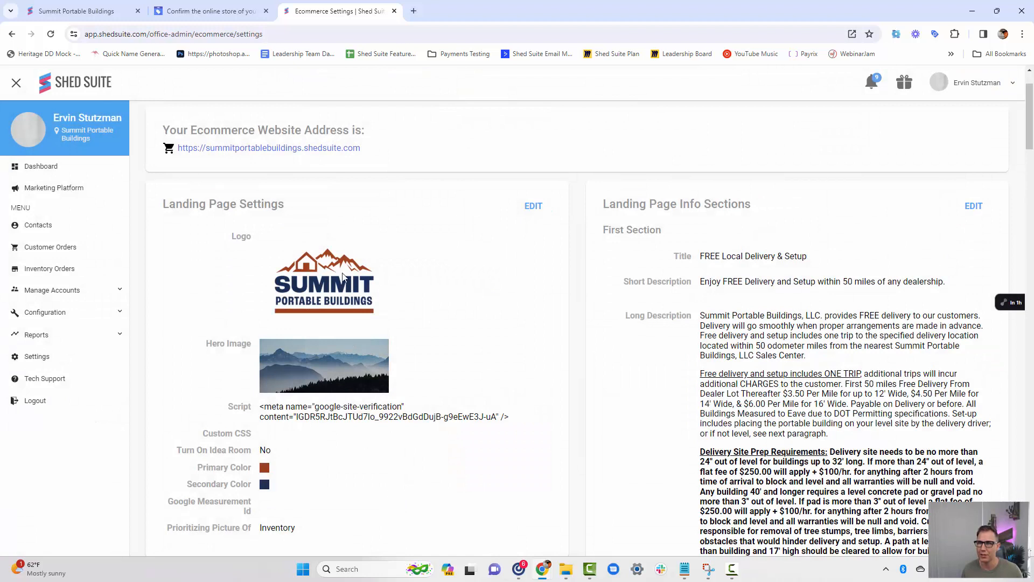
Return to Merchant Center, verify the online store with the added HTML tag, and continue to the account overview.
click(212, 12)
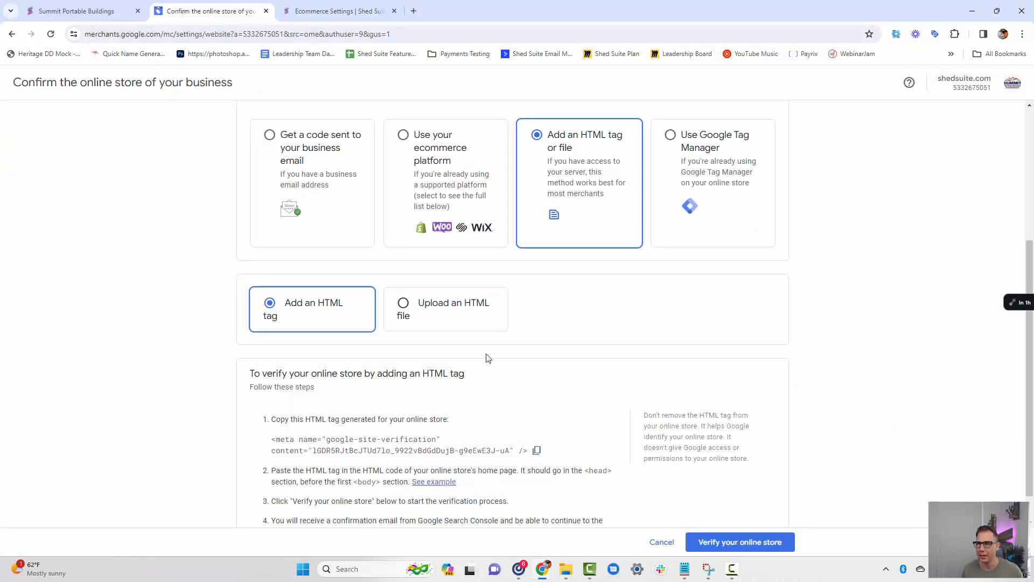
scroll(556, 328, down, 1)
click(738, 542)
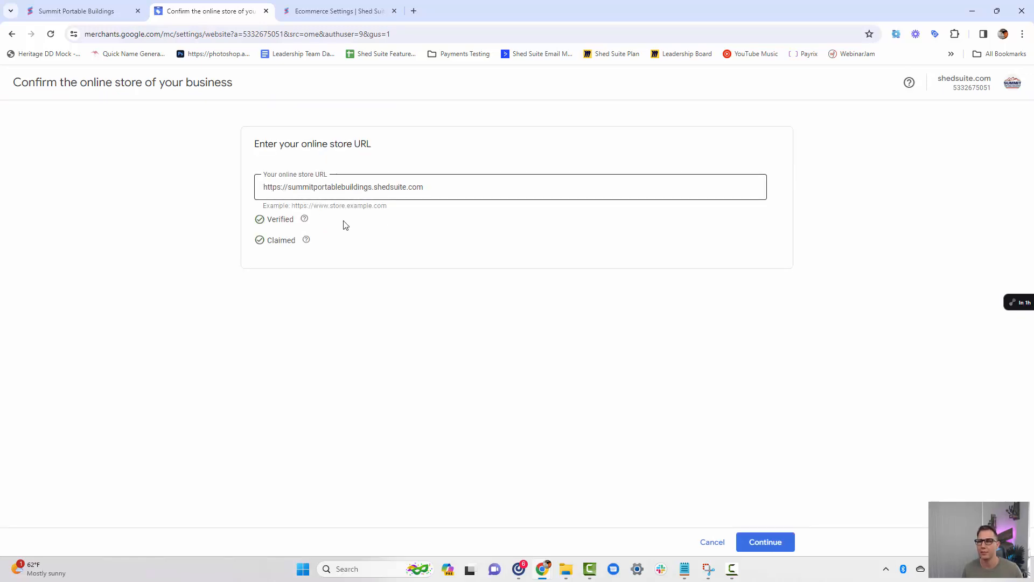
click(772, 542)
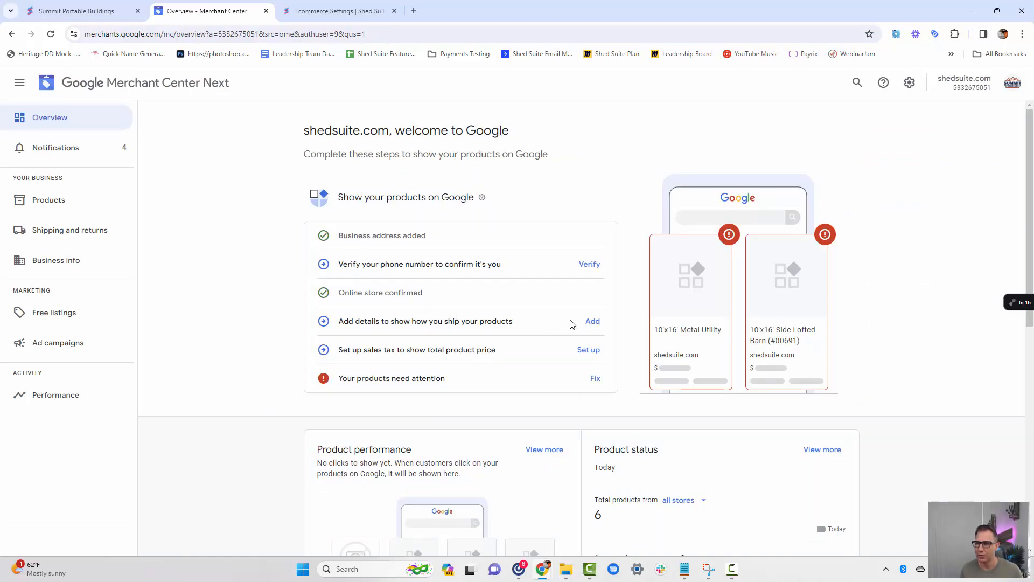
Start adding shipping information for the United States and apply it to all products.
click(592, 322)
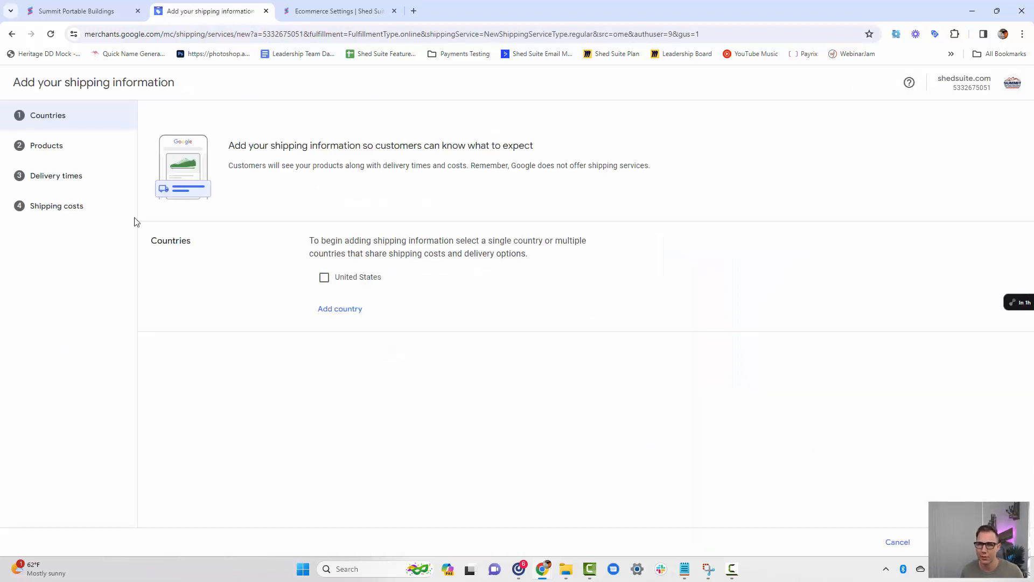
click(323, 277)
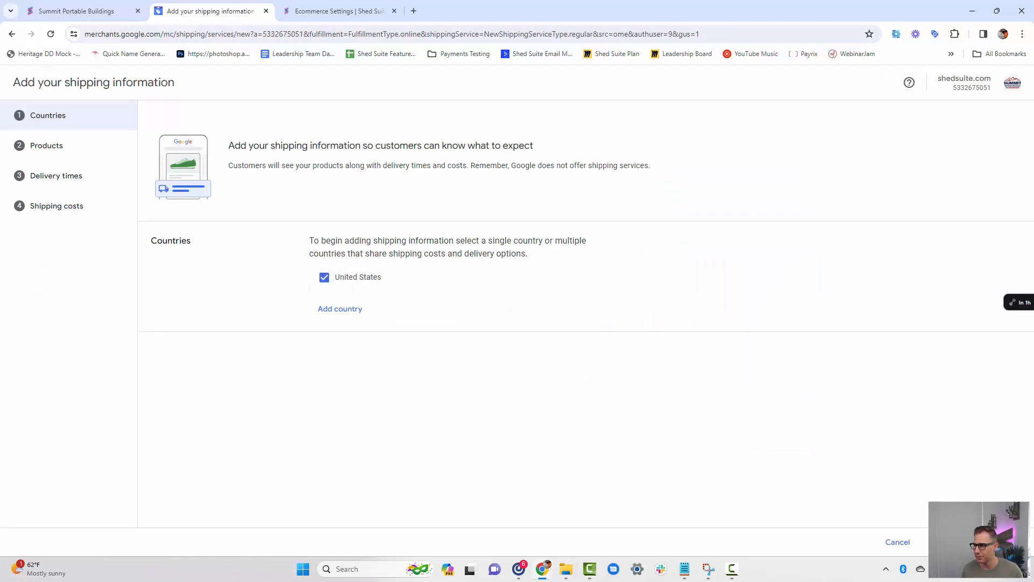
click(976, 542)
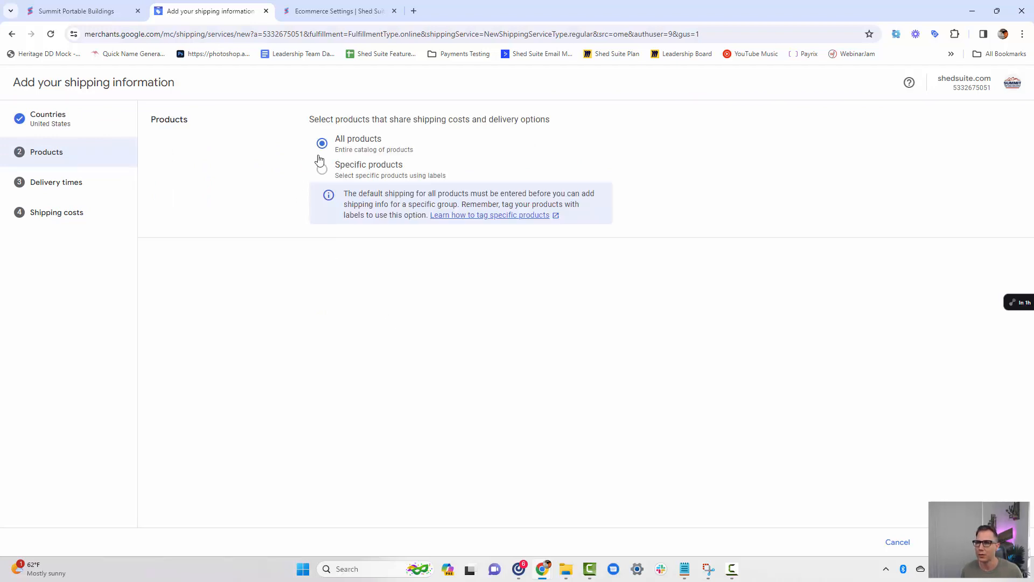
click(976, 542)
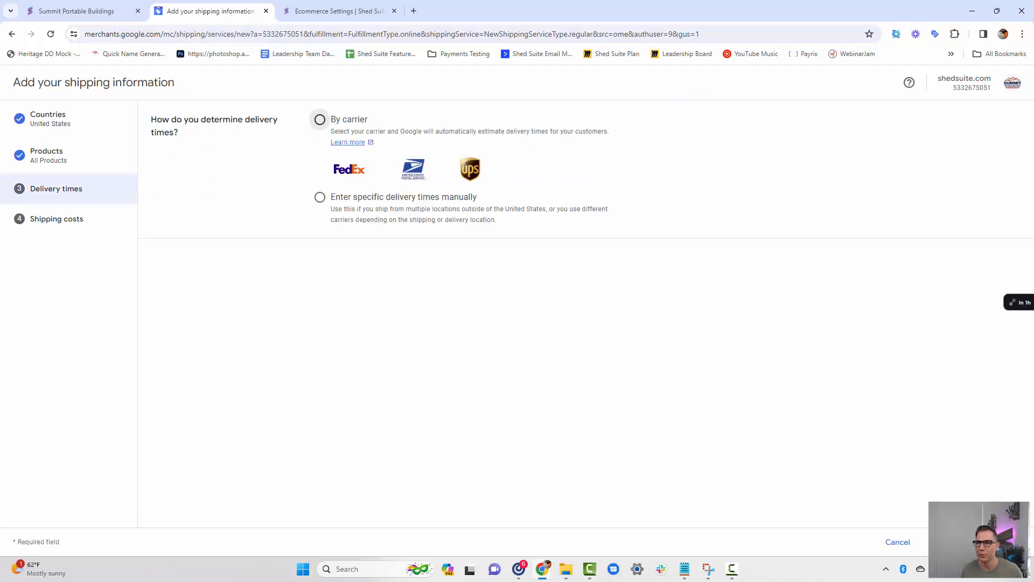
Choose to enter delivery times manually and set the order cut-off timezone to (GMT-05:00) Eastern Standard Time (New York).
click(320, 199)
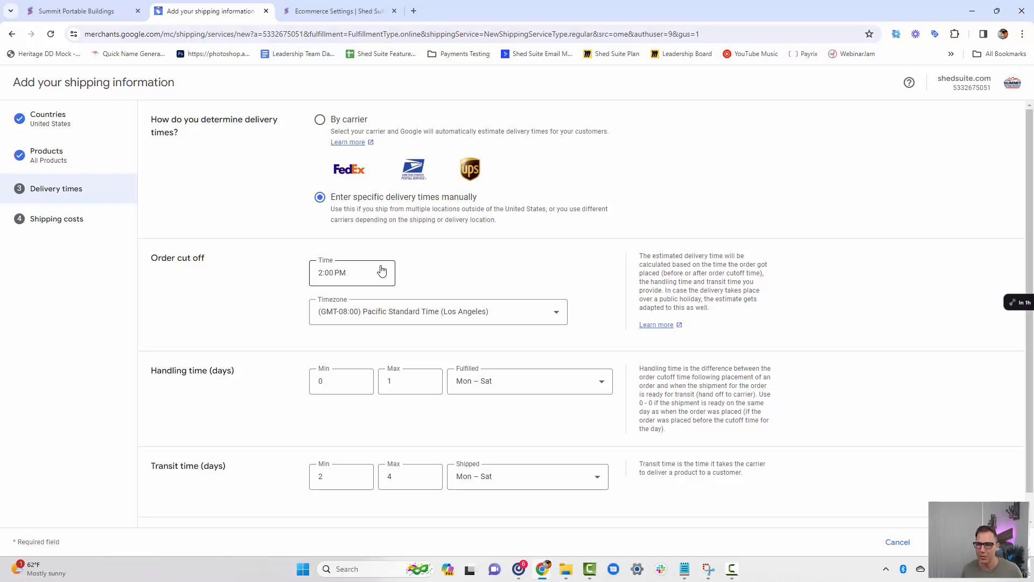
click(538, 317)
click(439, 425)
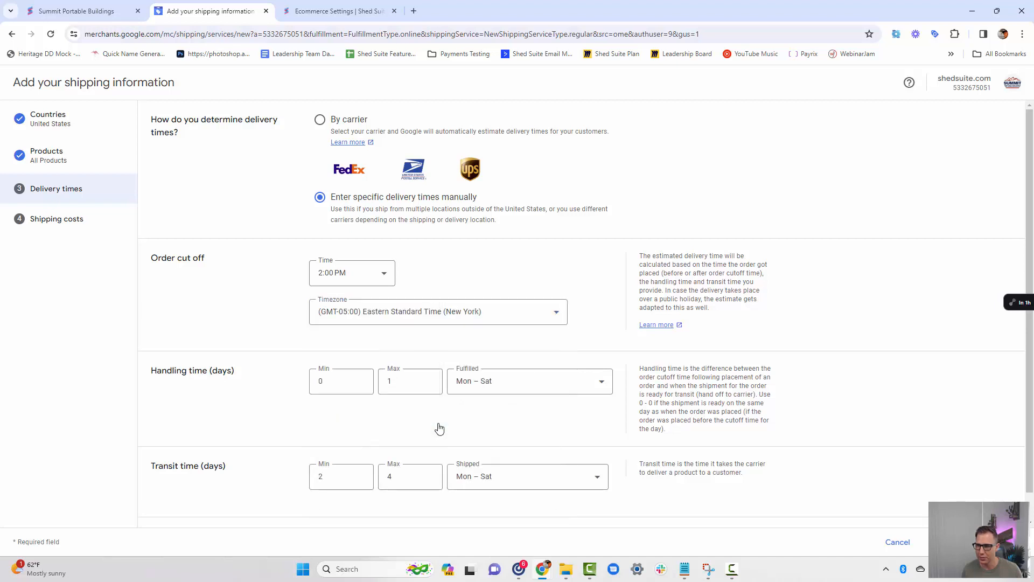
Set the maximum handling time to 4 days, keep free shipping in USD, and save the shipping information.
scroll(299, 390, down, 1)
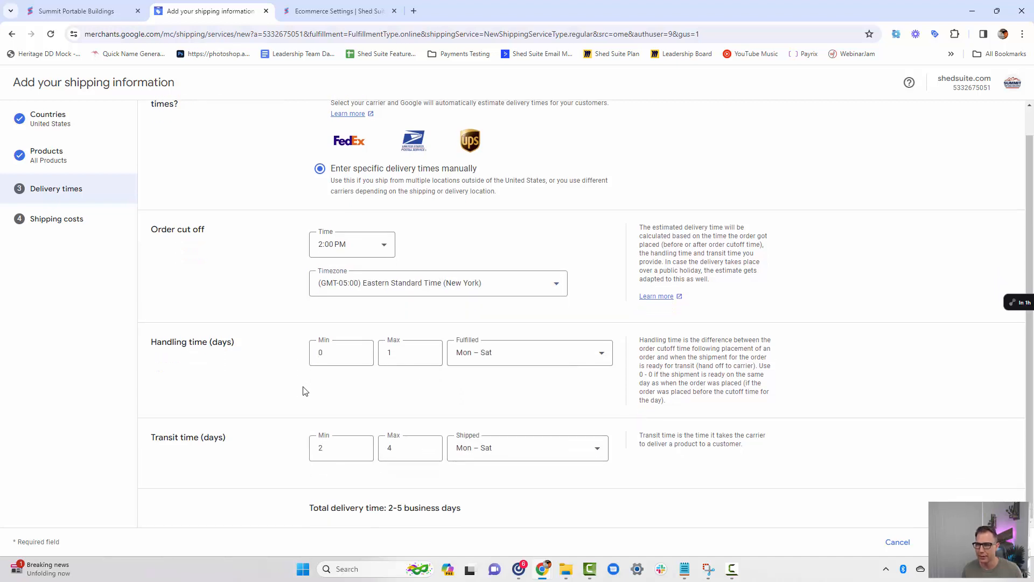
click(407, 353)
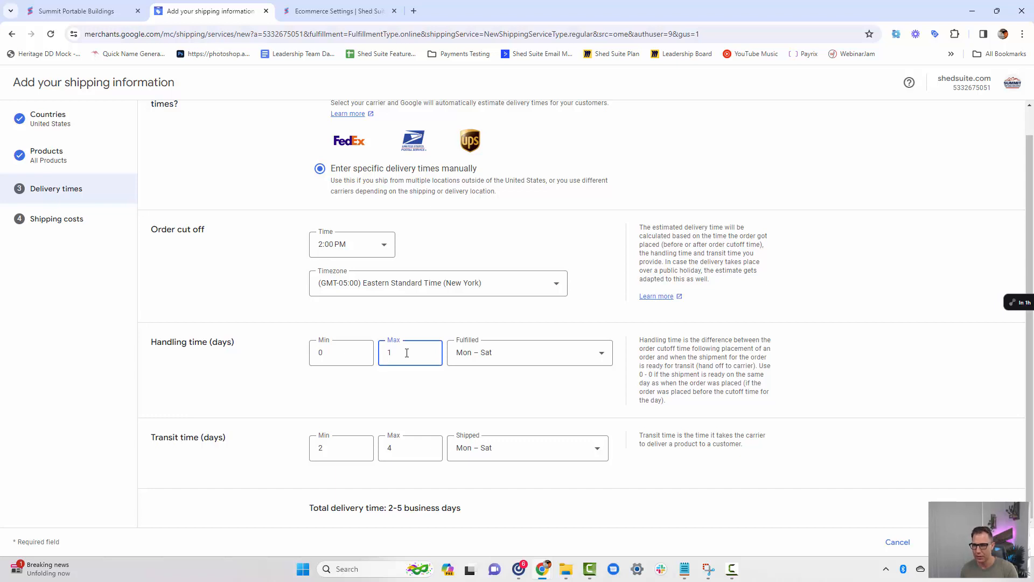
text(3)
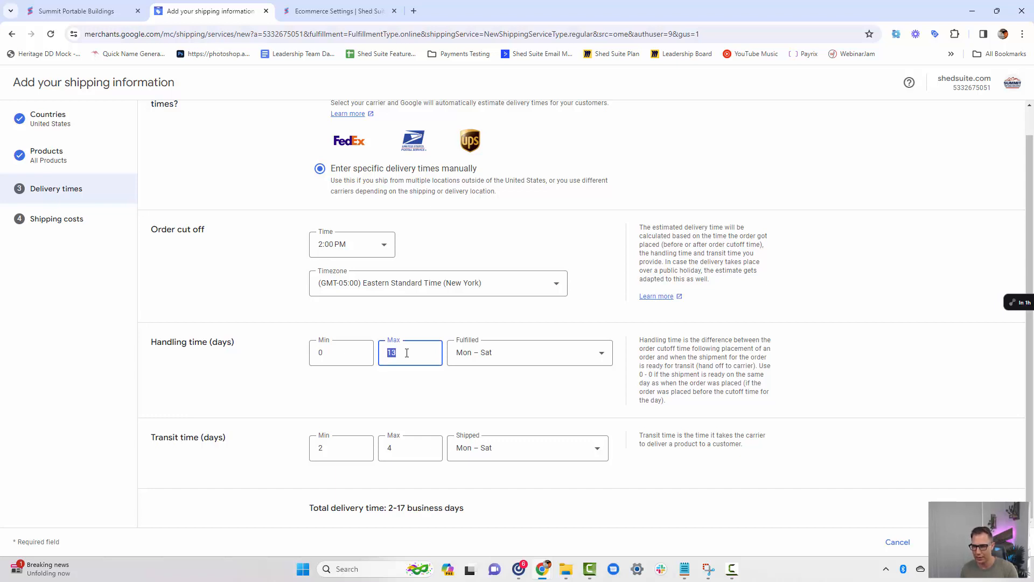
text(4)
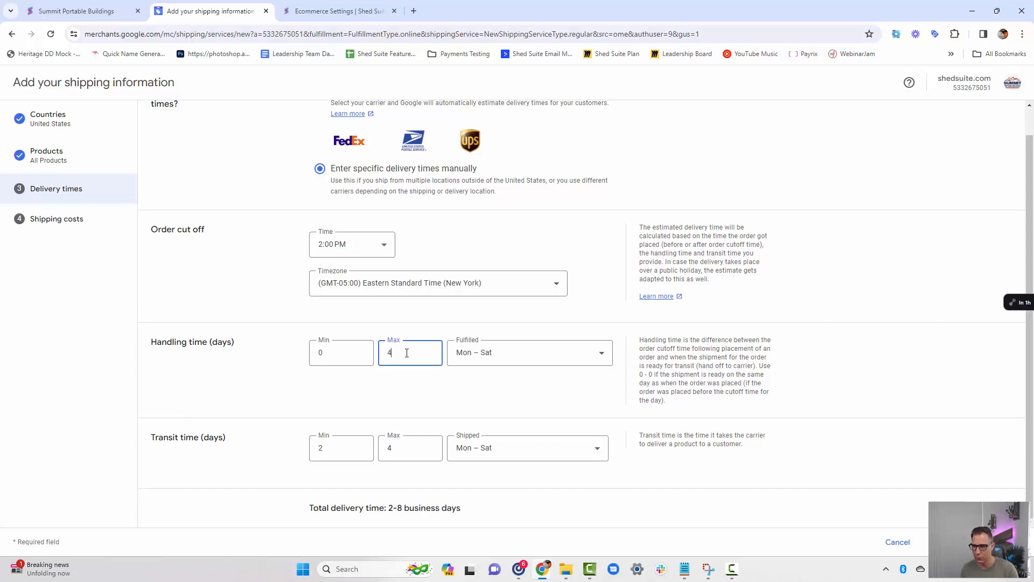
click(383, 397)
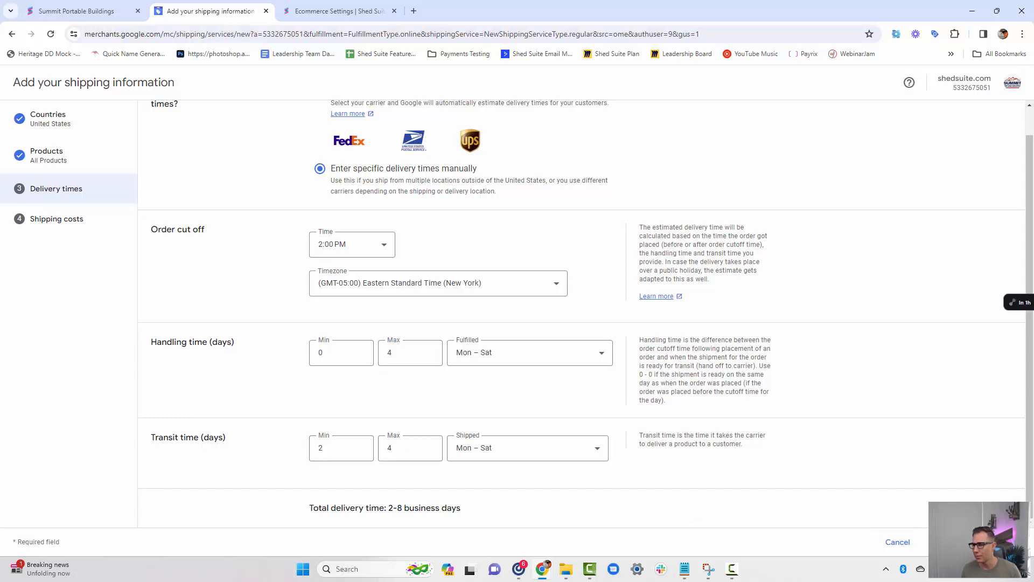
click(955, 542)
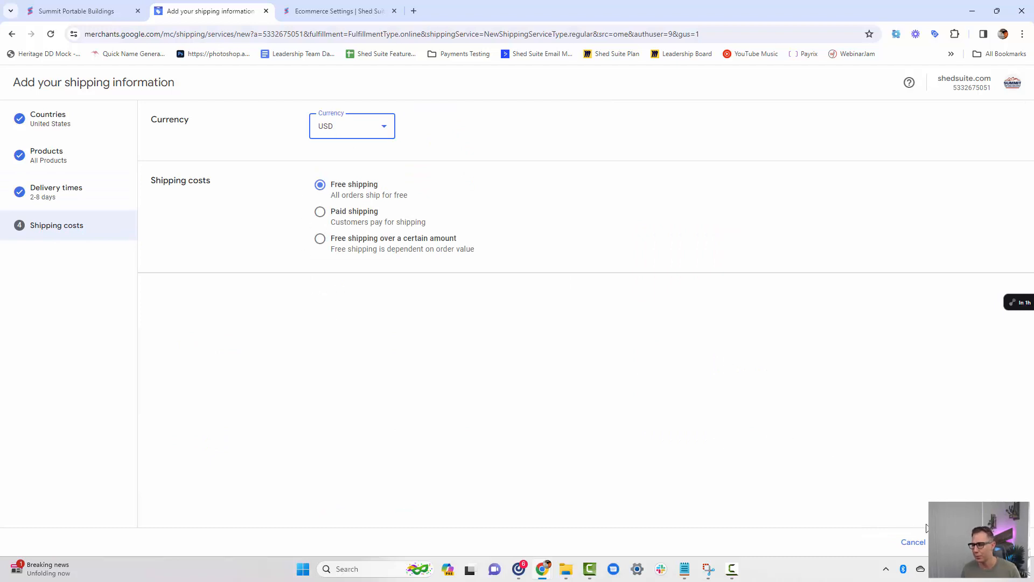
click(948, 541)
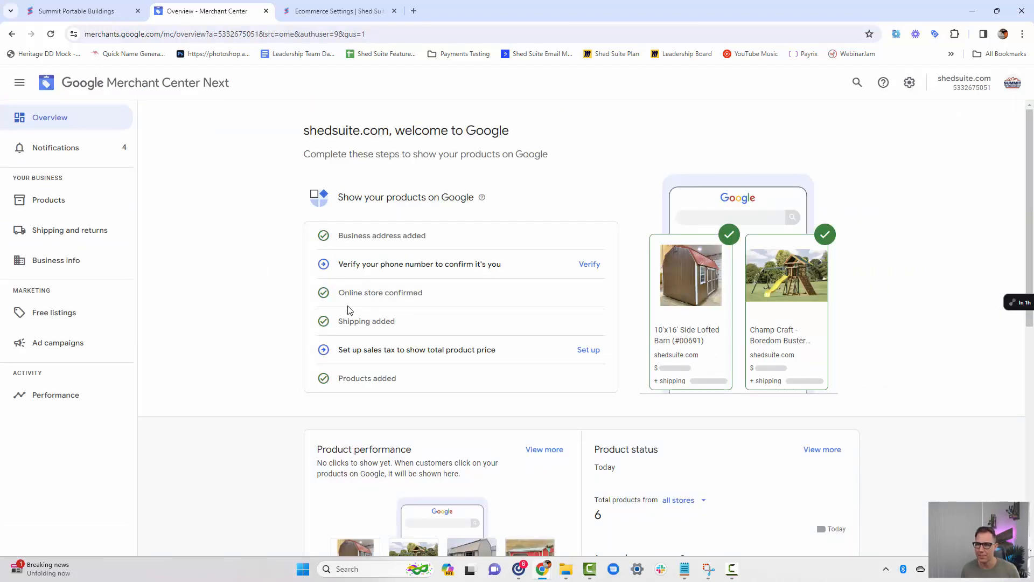
Set up sales tax for Missouri as automatic based on customer location, leave shipping untaxed, and save it.
click(589, 351)
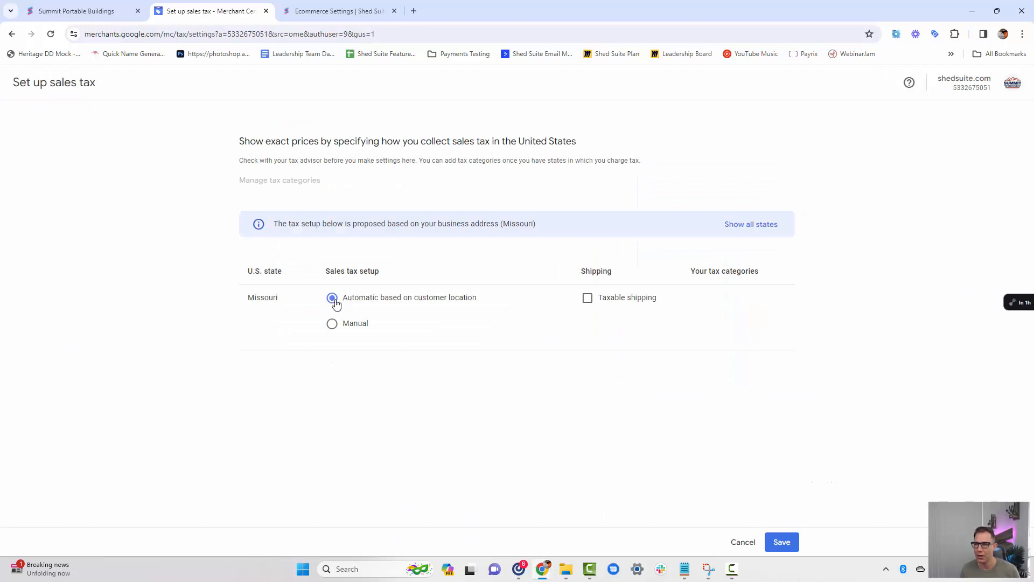
click(779, 544)
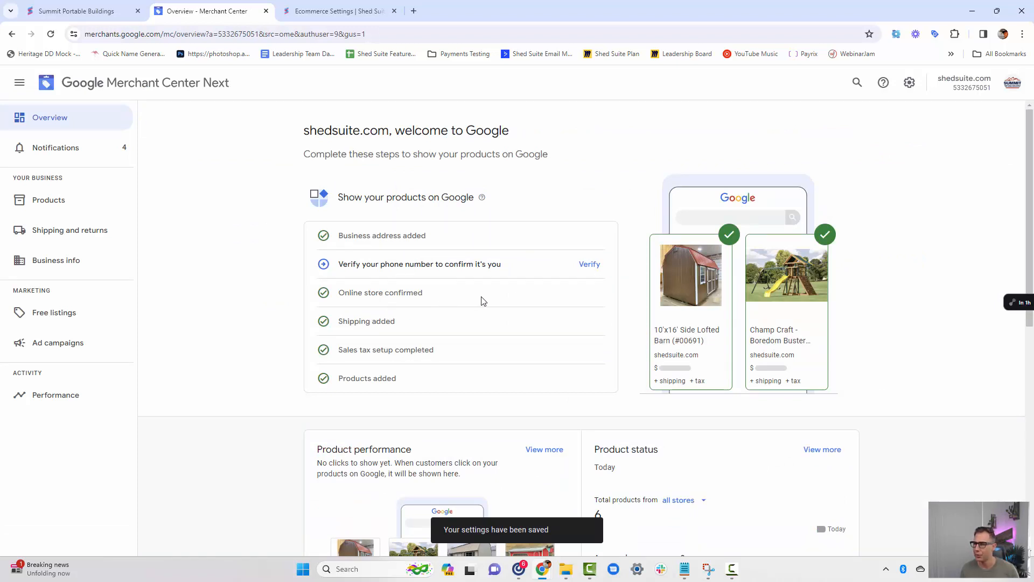
Review the account overview, then start adding another product source from the product list, using a link to a product file.
scroll(548, 286, down, 2)
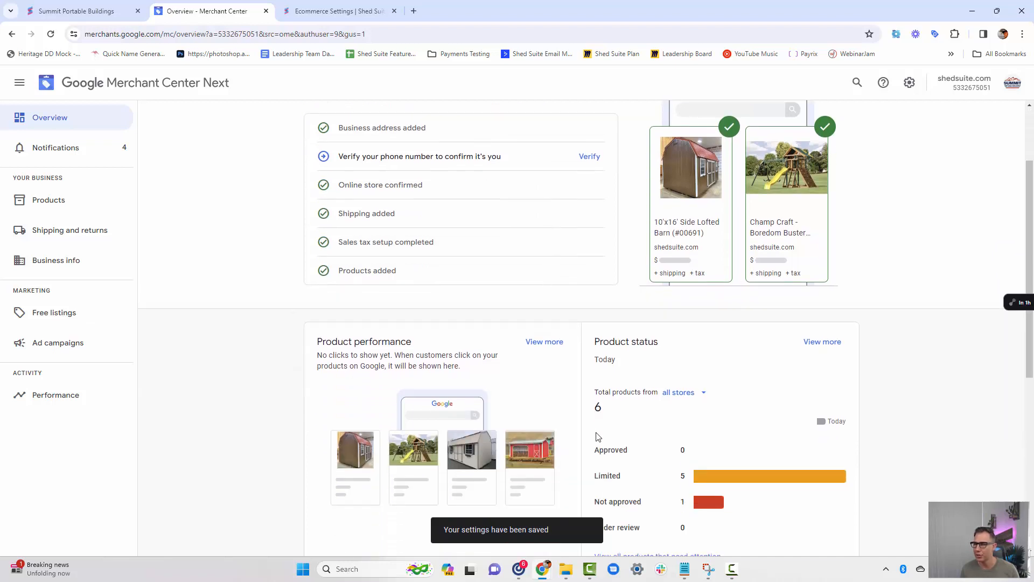
scroll(598, 437, down, 3)
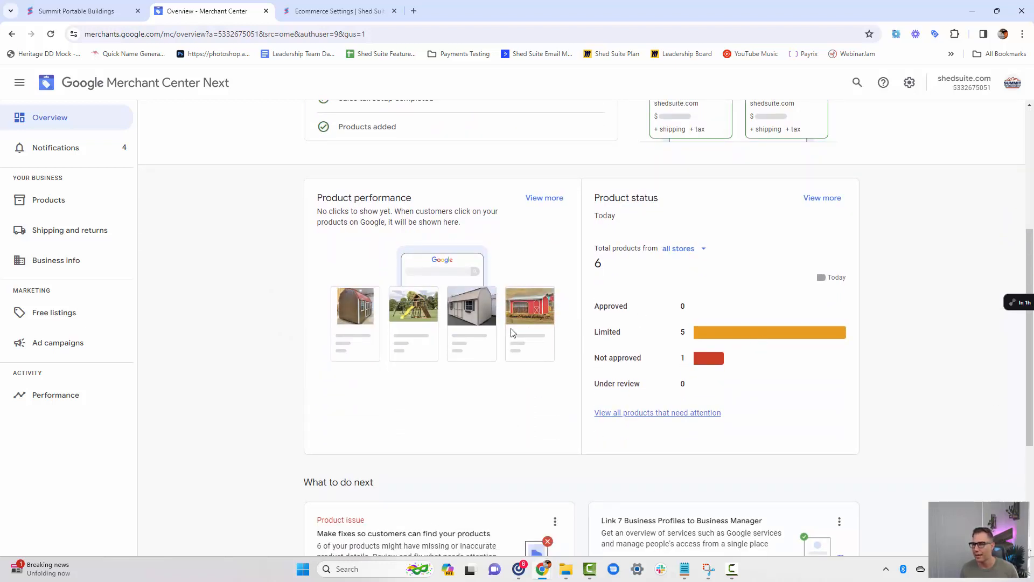
scroll(536, 398, down, 3)
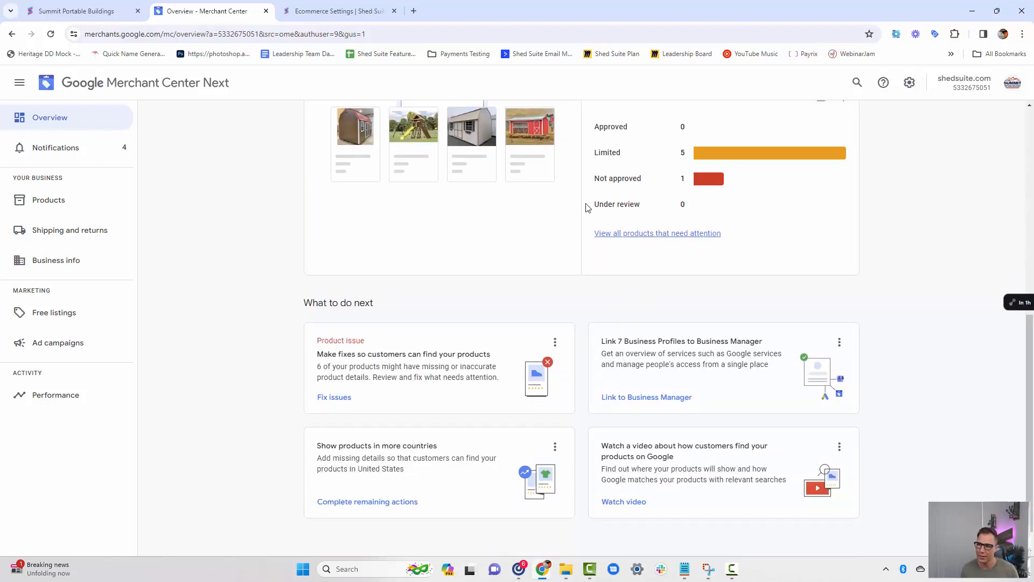
click(80, 208)
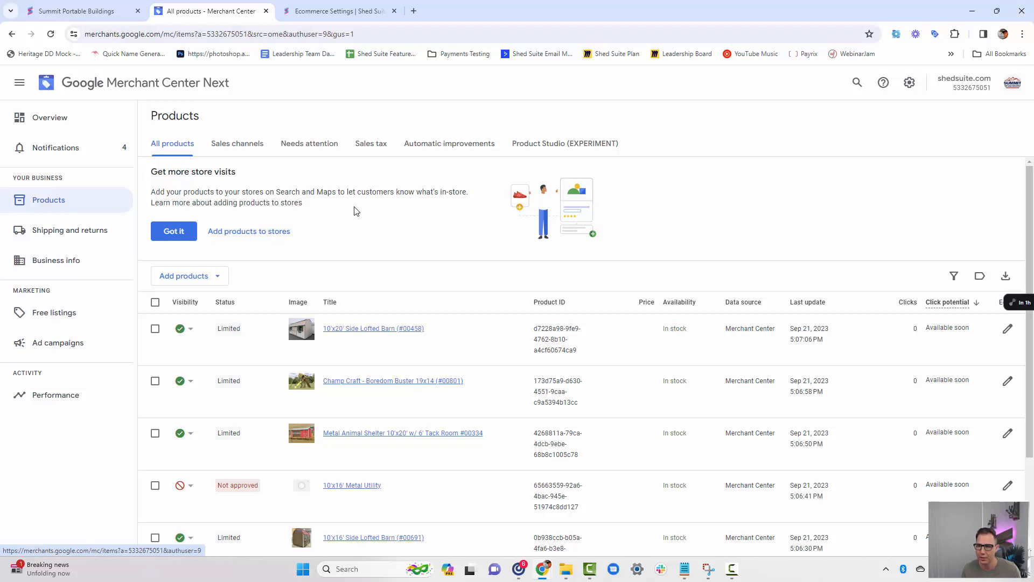
scroll(356, 211, down, 1)
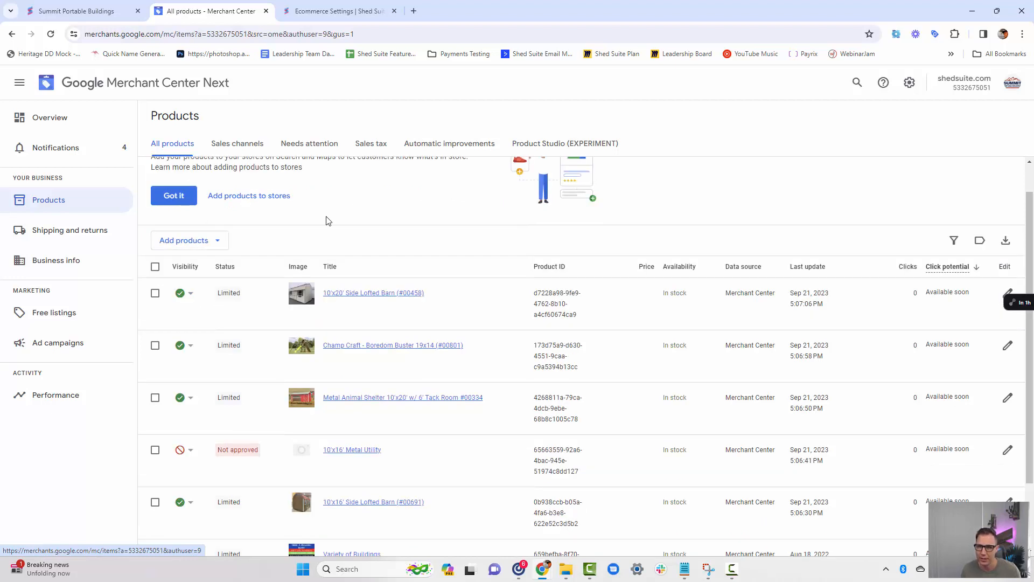
click(217, 240)
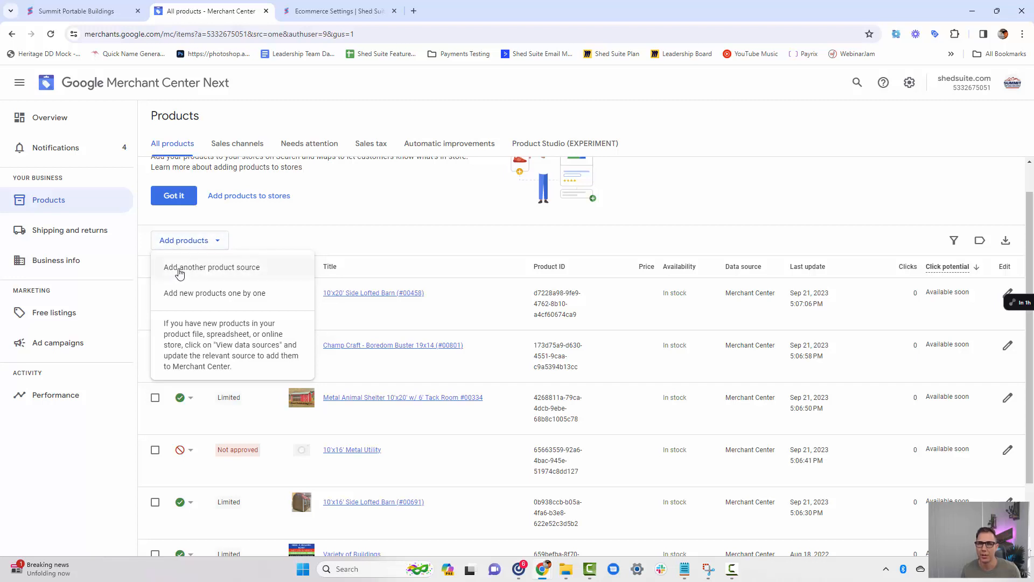
click(239, 270)
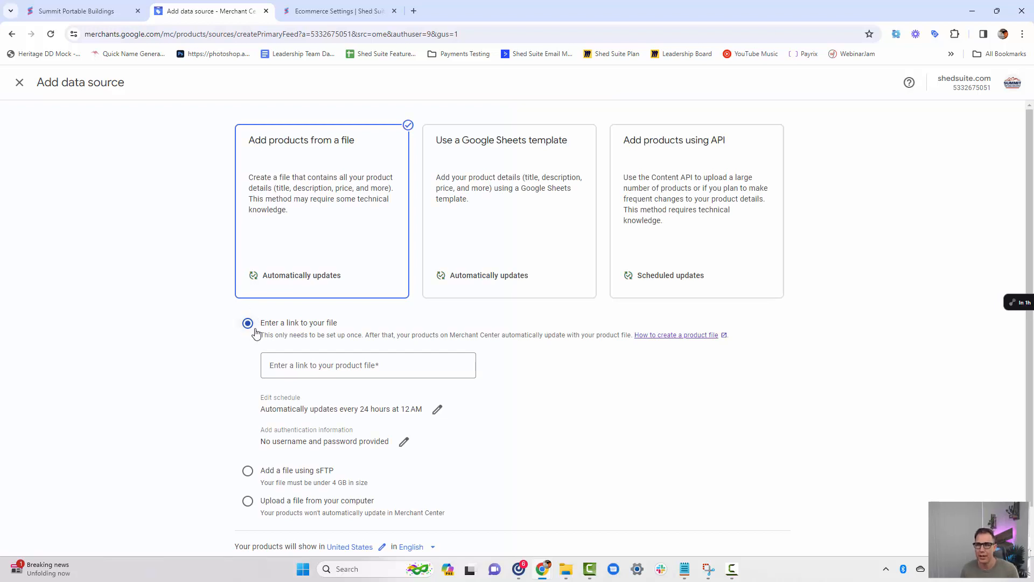
click(309, 369)
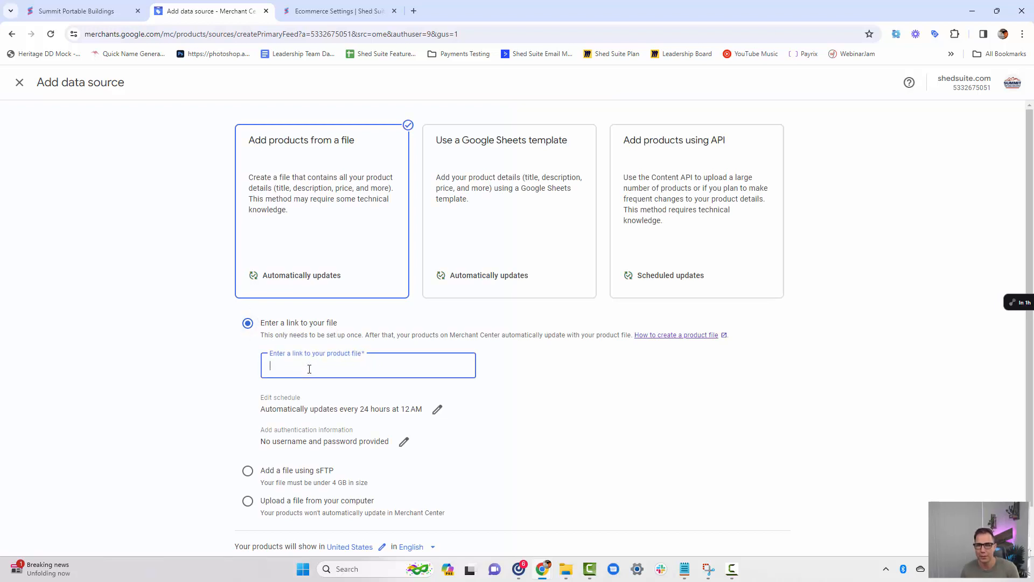
Switch to the Summit Portable Buildings store site and try to open its /product_file.xml address.
click(75, 11)
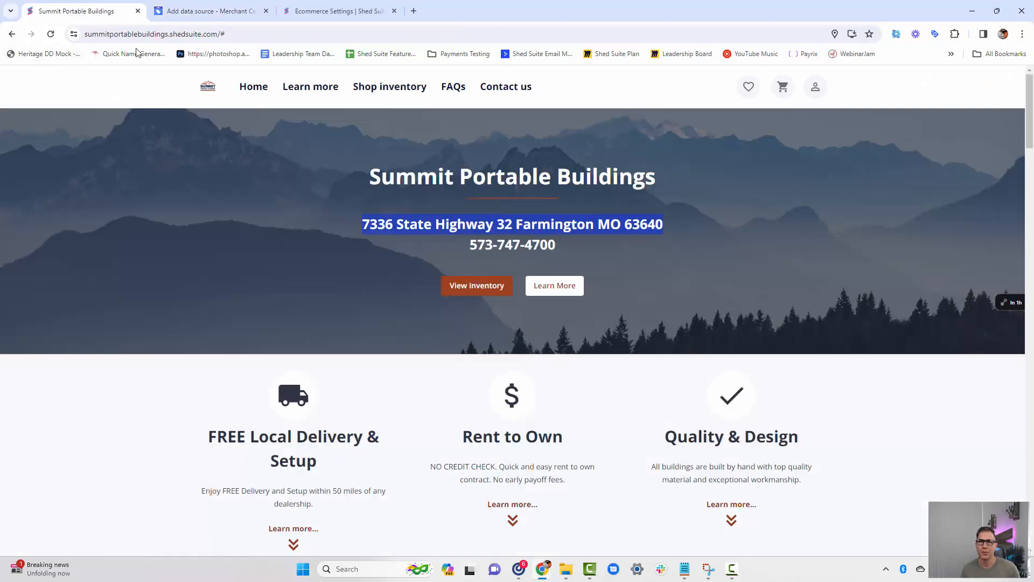
double_click(221, 34)
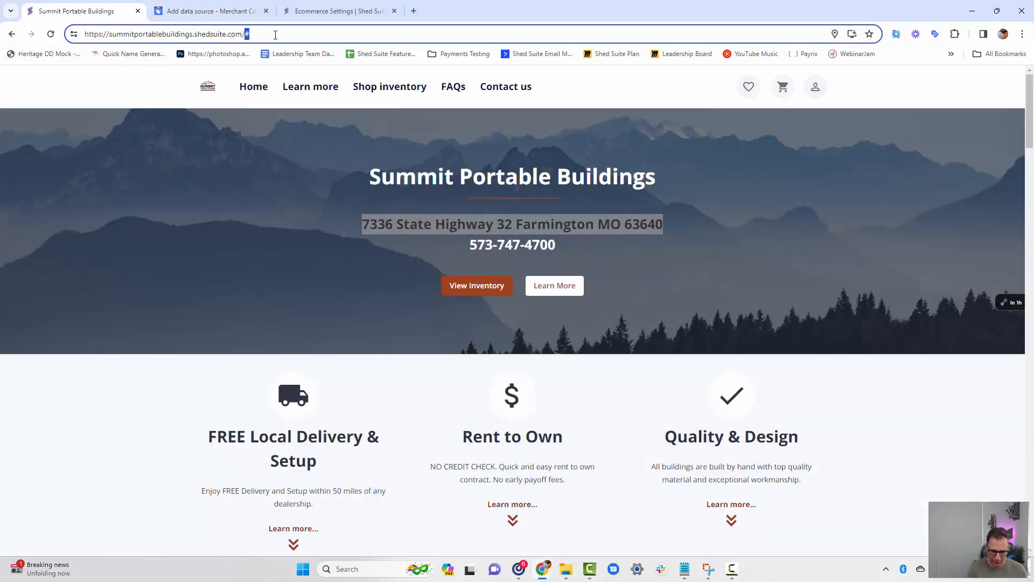
text(p)
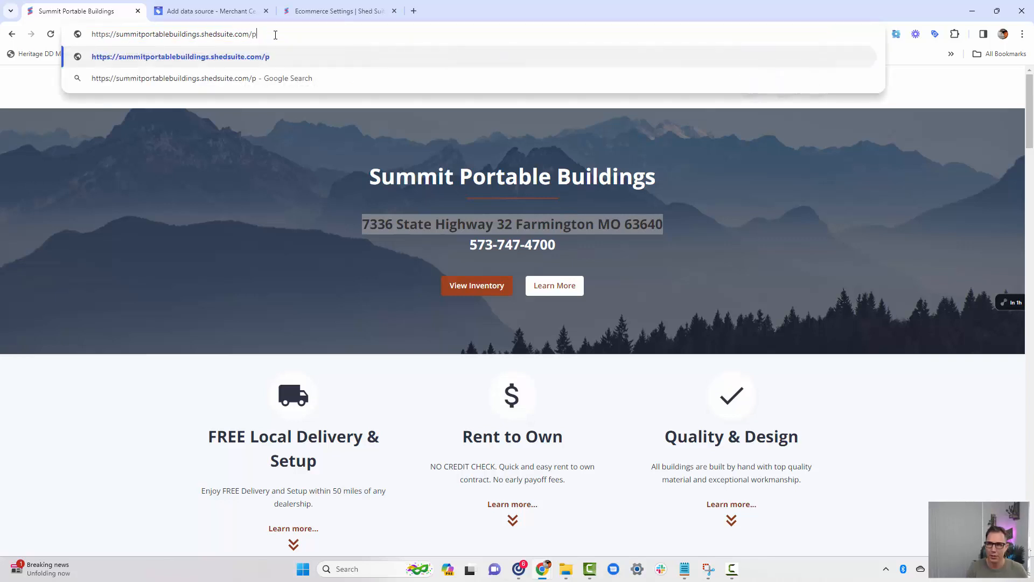
text(roduct)
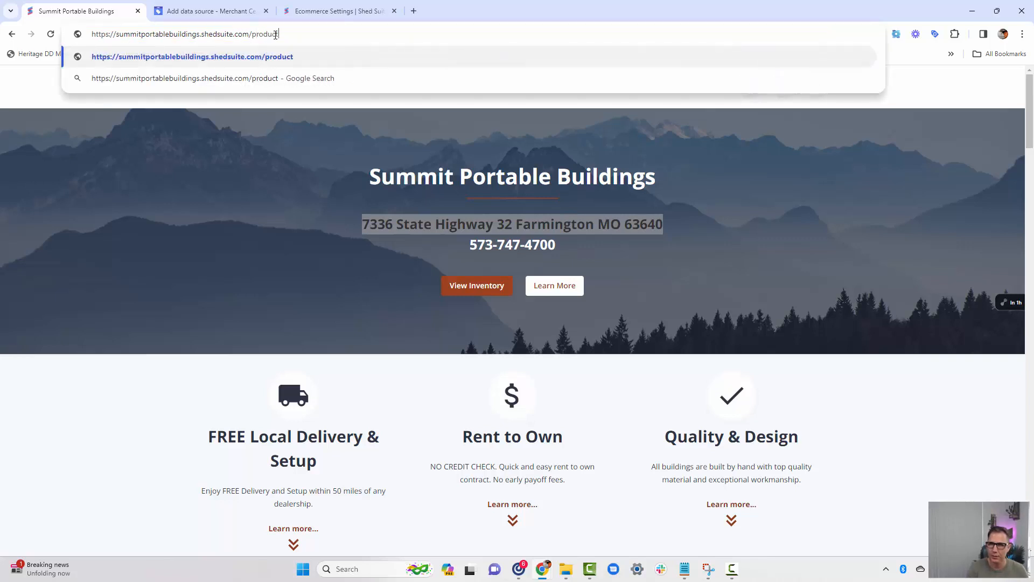
text(_f)
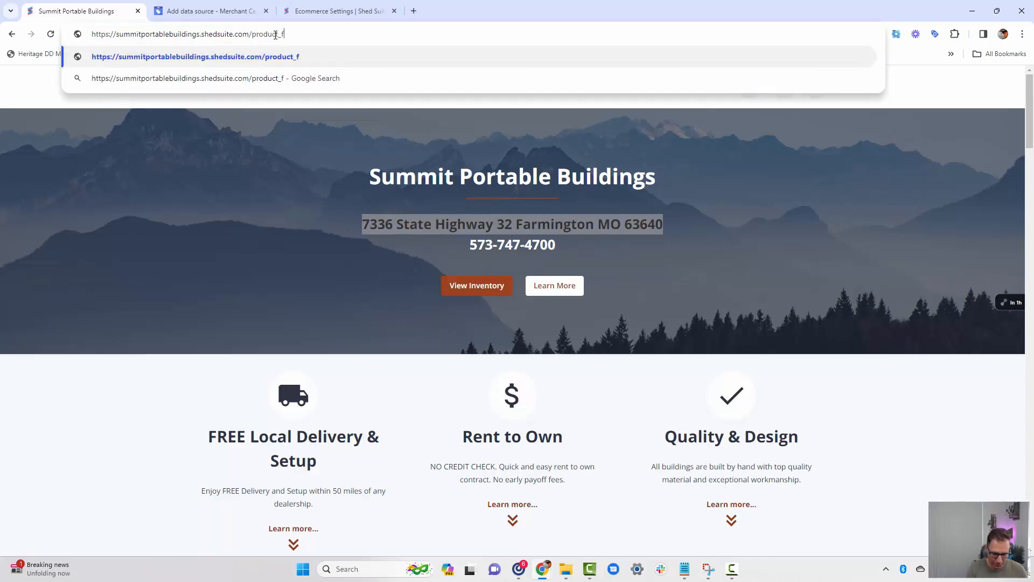
text(ile.)
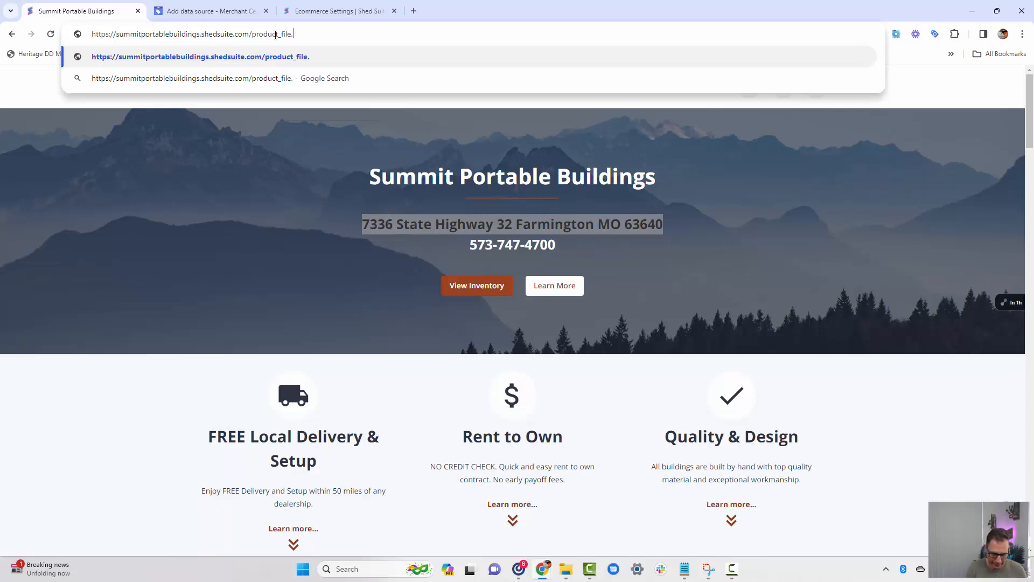
text(xml)
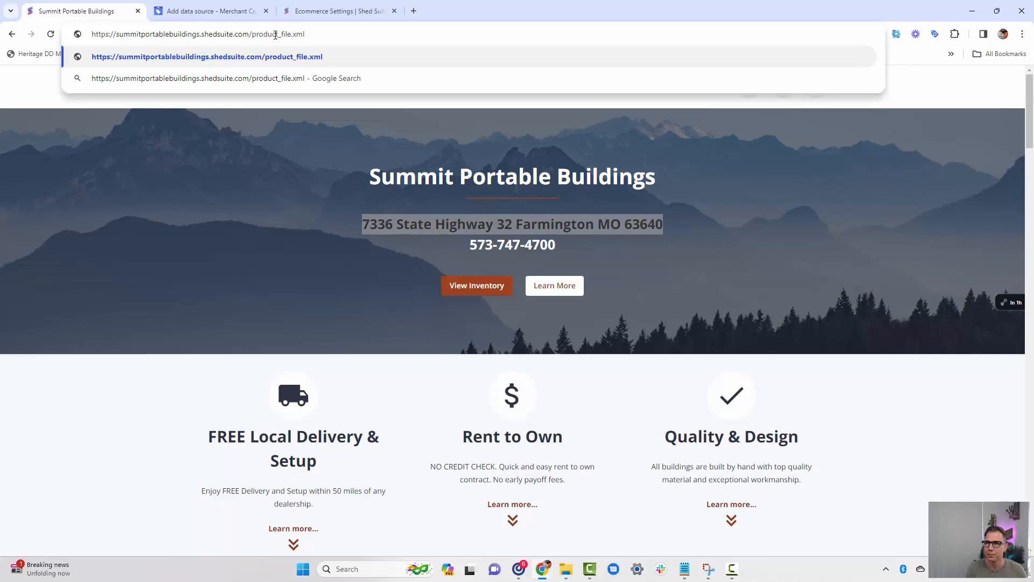
key(Return)
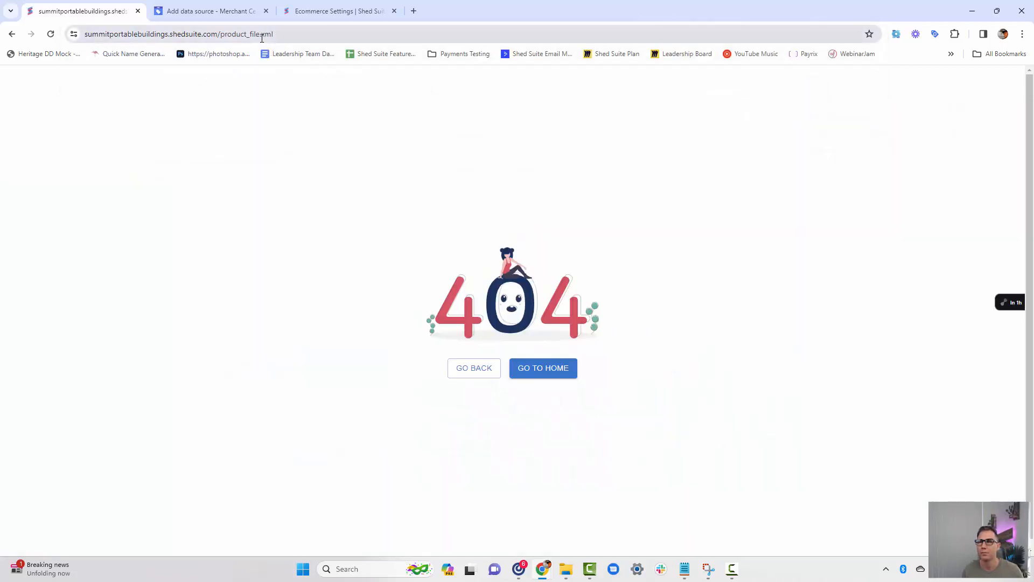
Open the store's product feed at summitportablebuildings.shedsuite.com/product_feed.xml and look over its items.
click(262, 37)
click(259, 38)
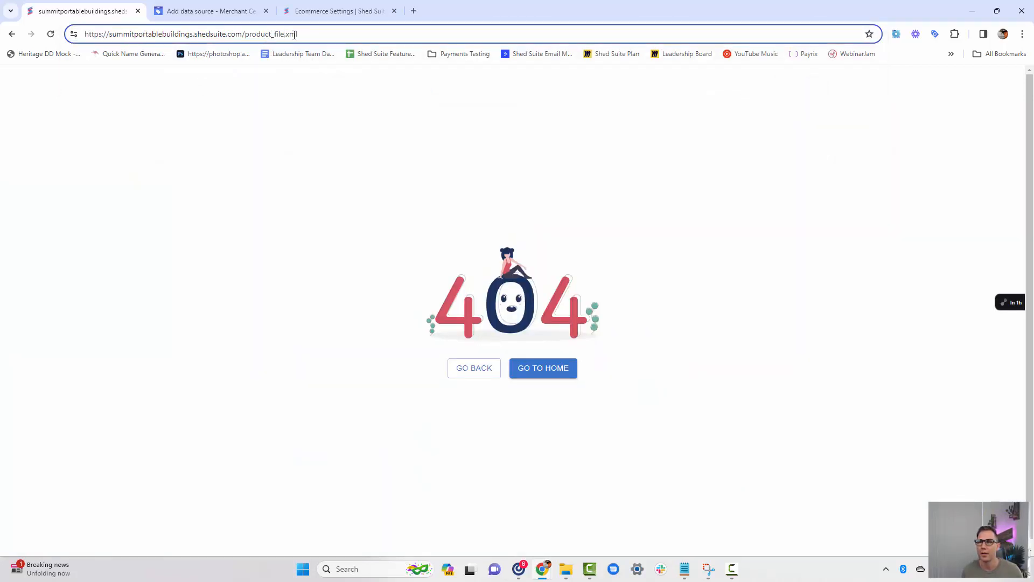
key(BackSpace)
key(BackSpace)
key(BackSpace)
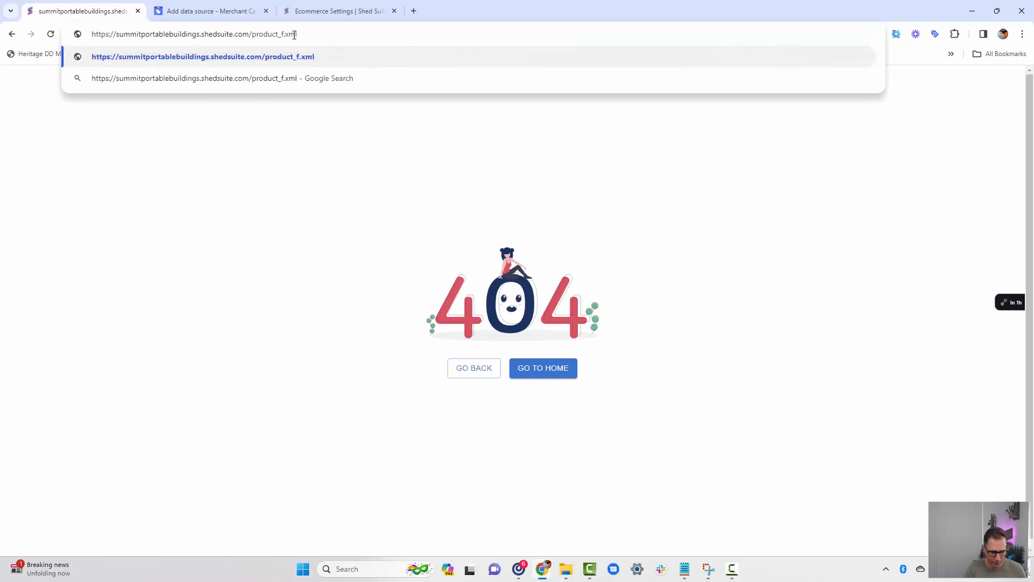
text(eed)
key(Return)
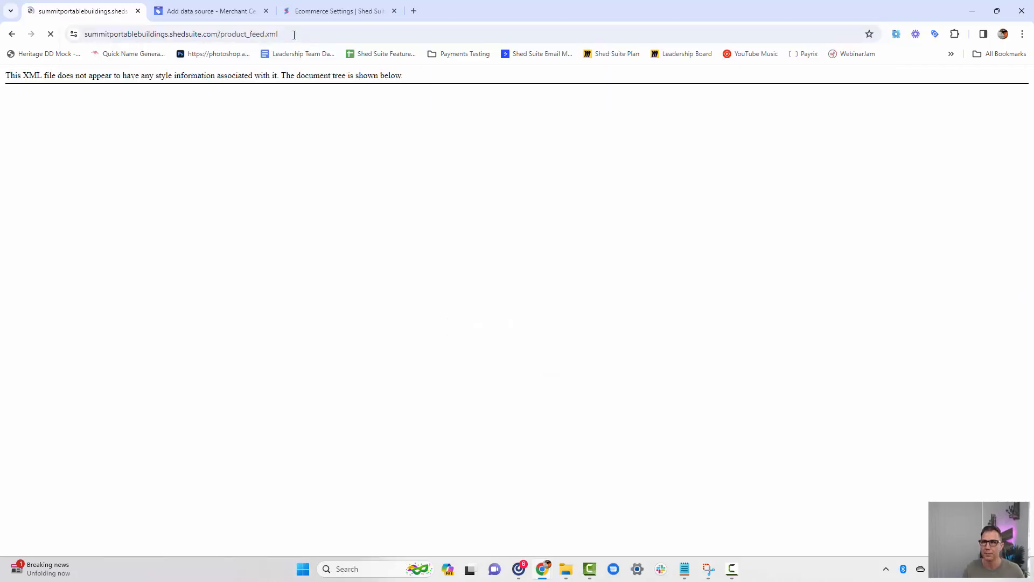
scroll(195, 202, down, 3)
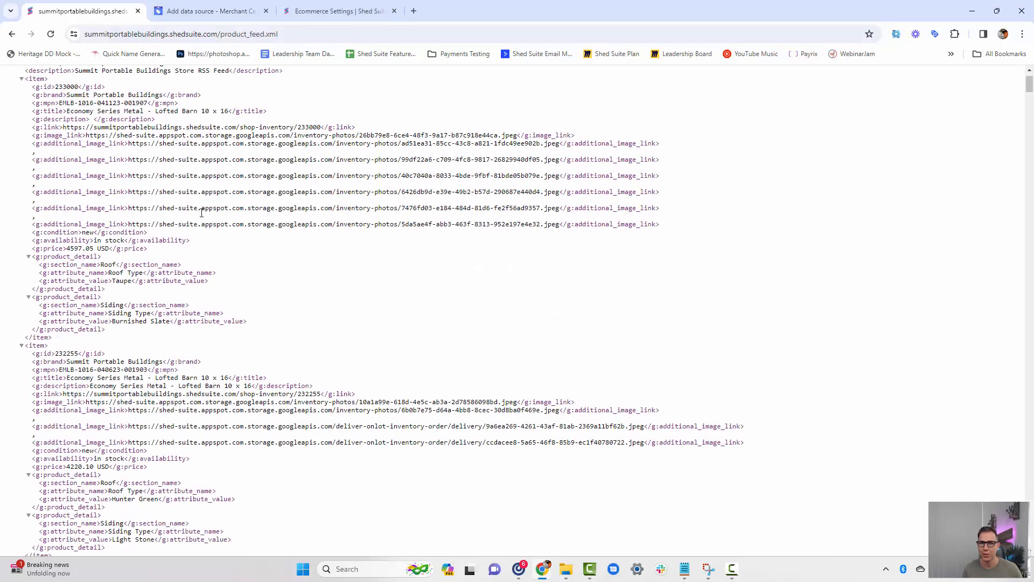
scroll(202, 213, up, 3)
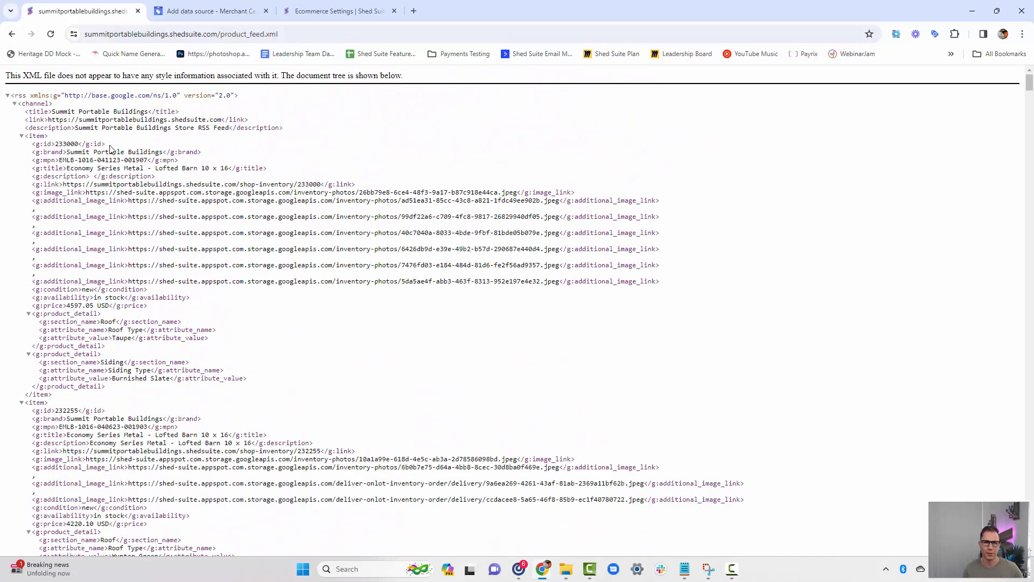
Copy the product_feed.xml address and paste it as the product file link of the new data source in Merchant Center.
click(175, 35)
right_click(175, 35)
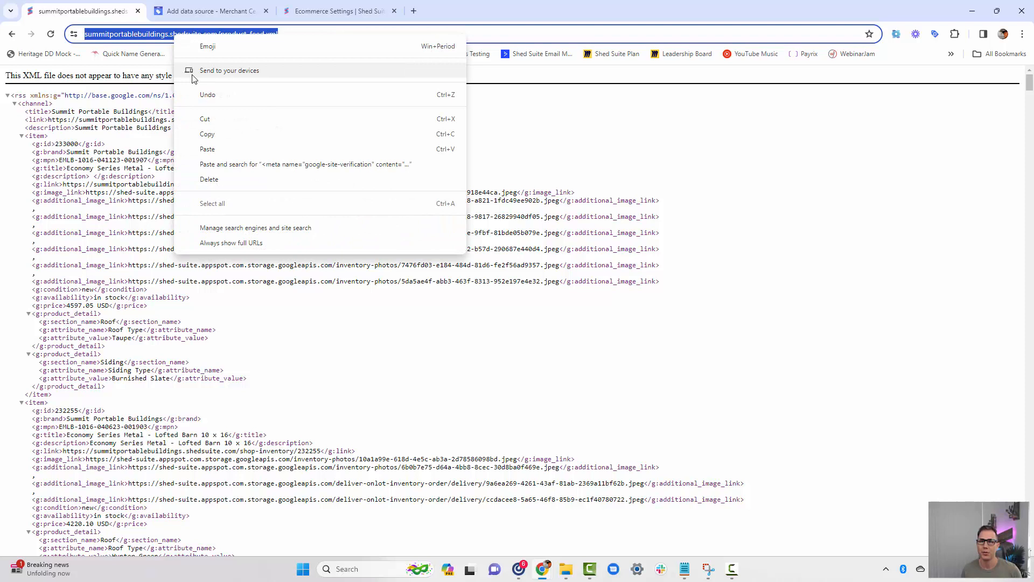
click(222, 139)
click(218, 11)
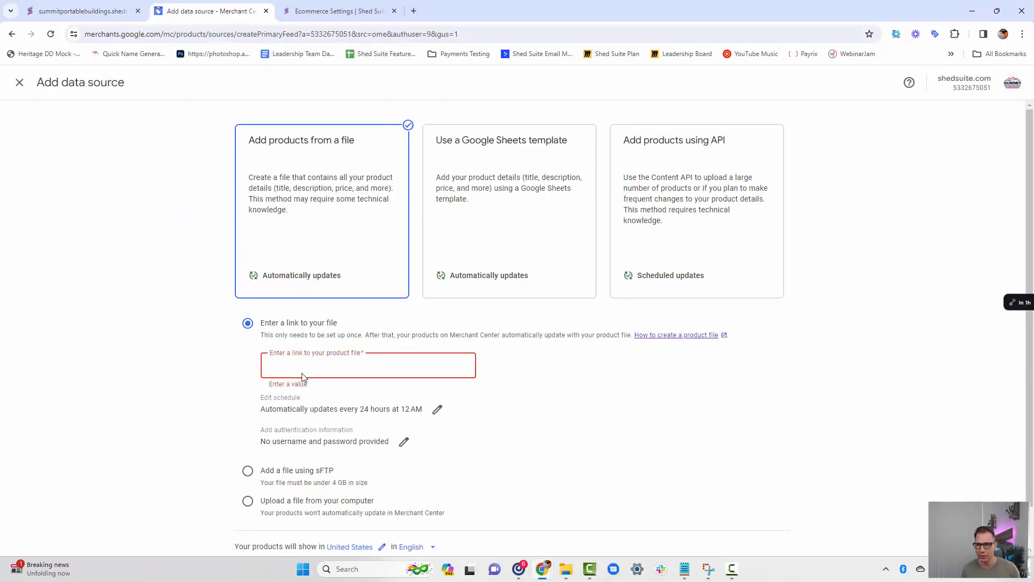
key(ctrl+v)
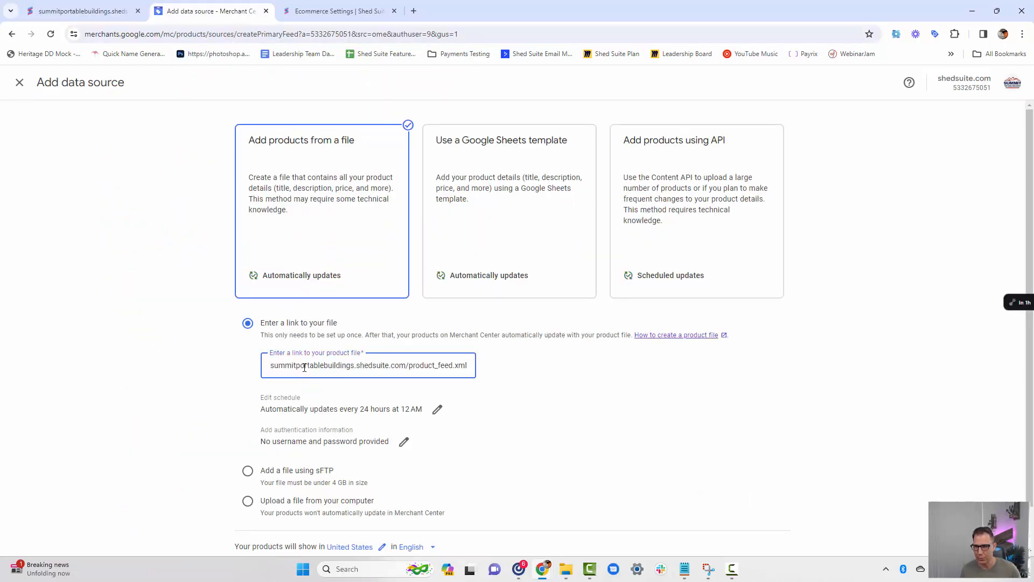
Save the update schedule as every 24 hours at 12:00 AM and create the data source for the United States in English.
scroll(323, 366, down, 1)
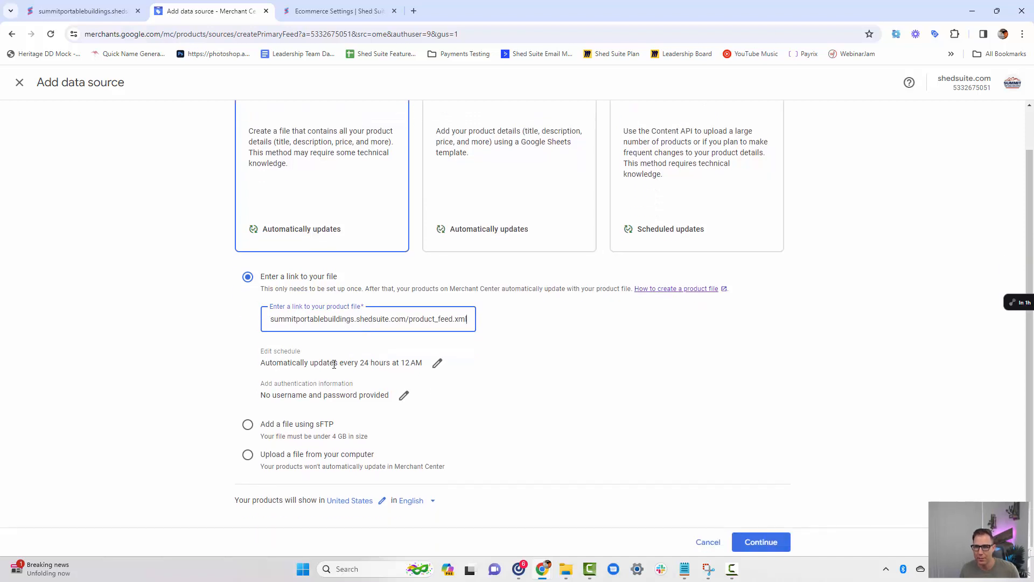
click(438, 363)
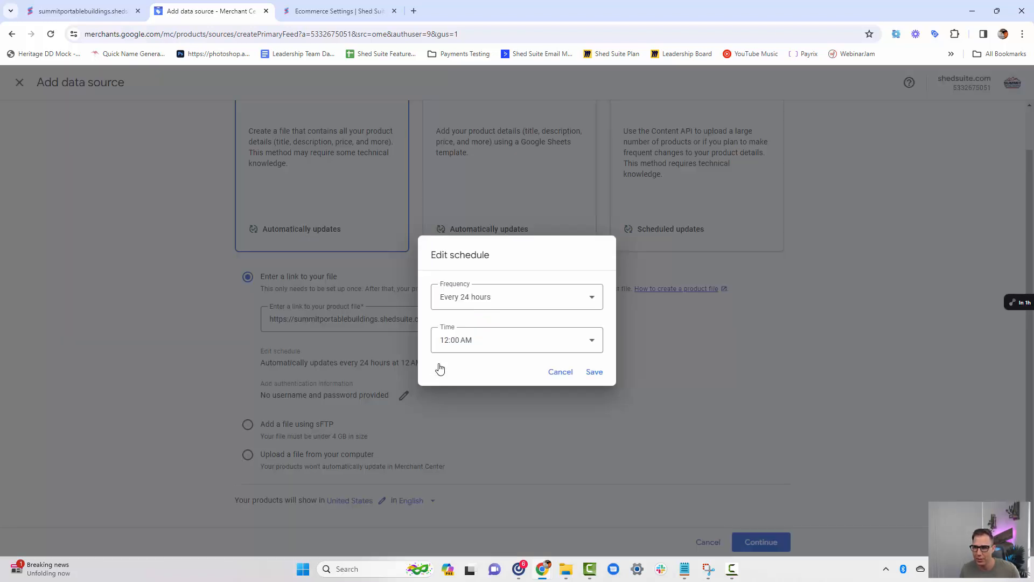
click(555, 297)
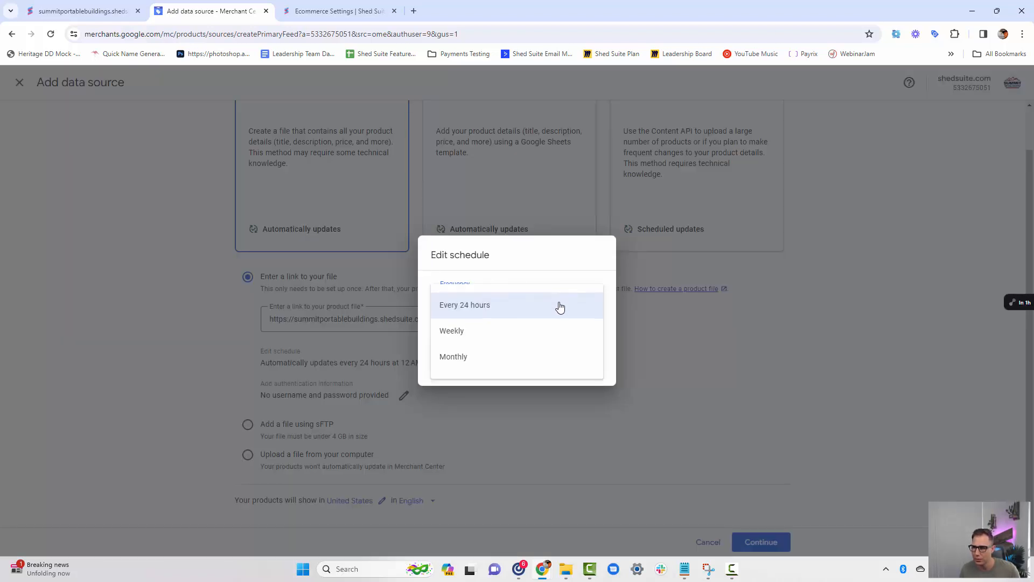
click(559, 253)
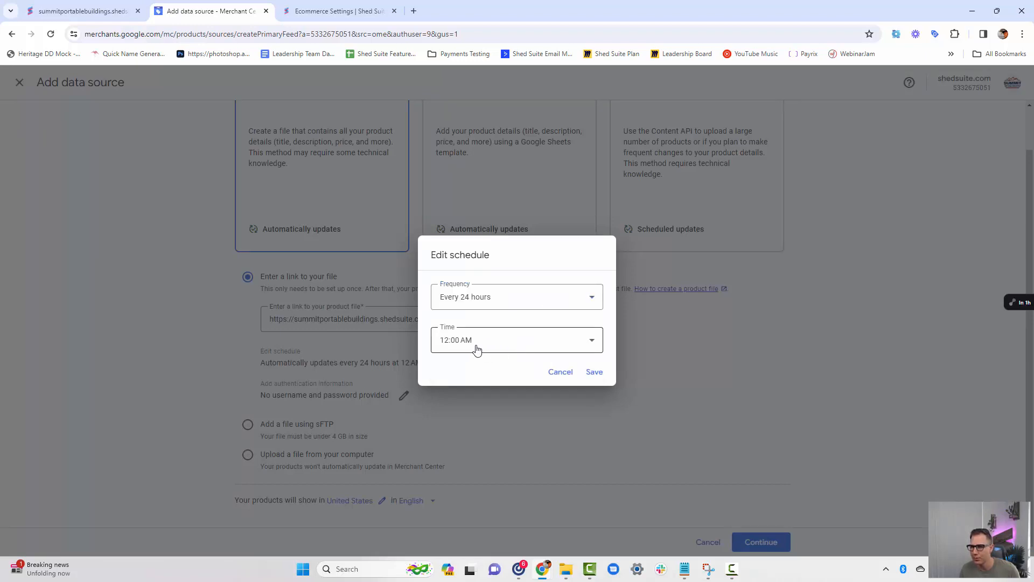
click(594, 372)
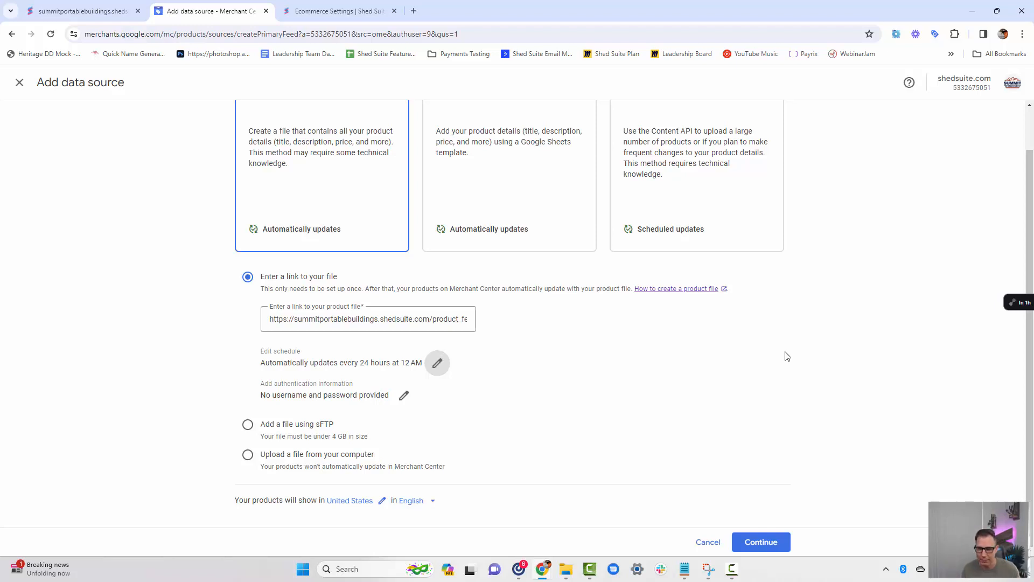
click(772, 543)
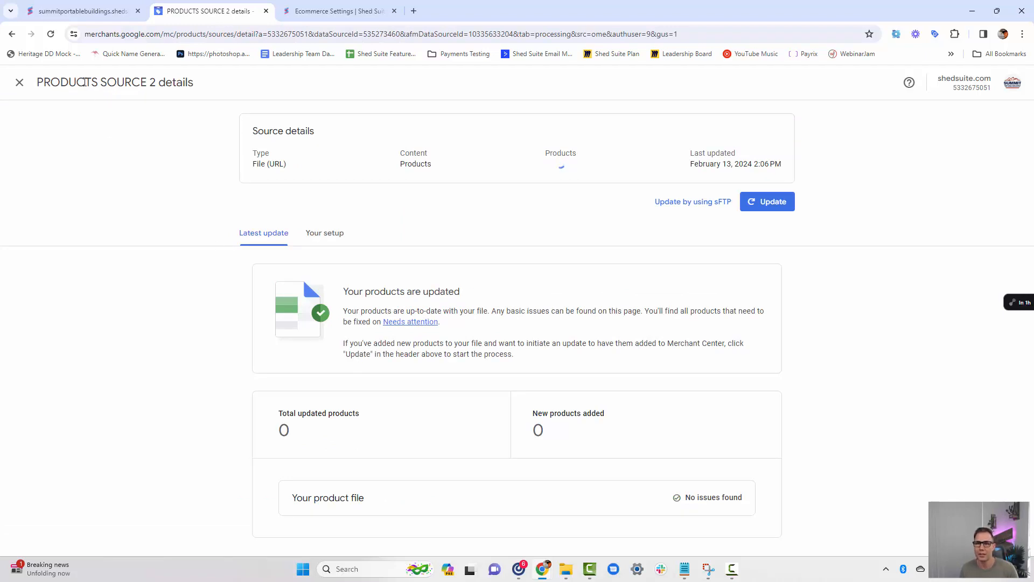
Rename the new product source as Shed Suite Ecommerce Product Feed in its setup details and save the name.
click(333, 235)
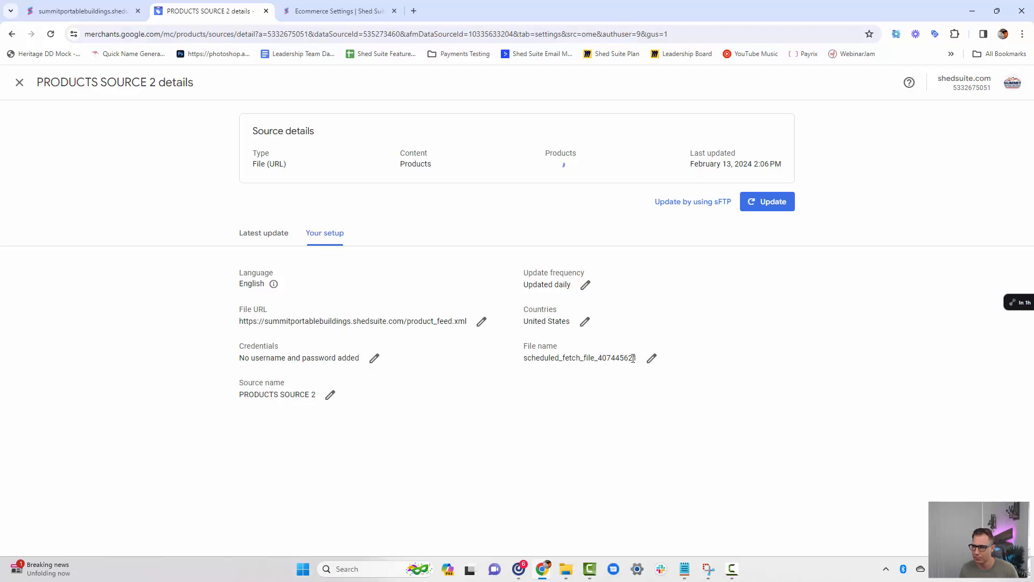
click(330, 395)
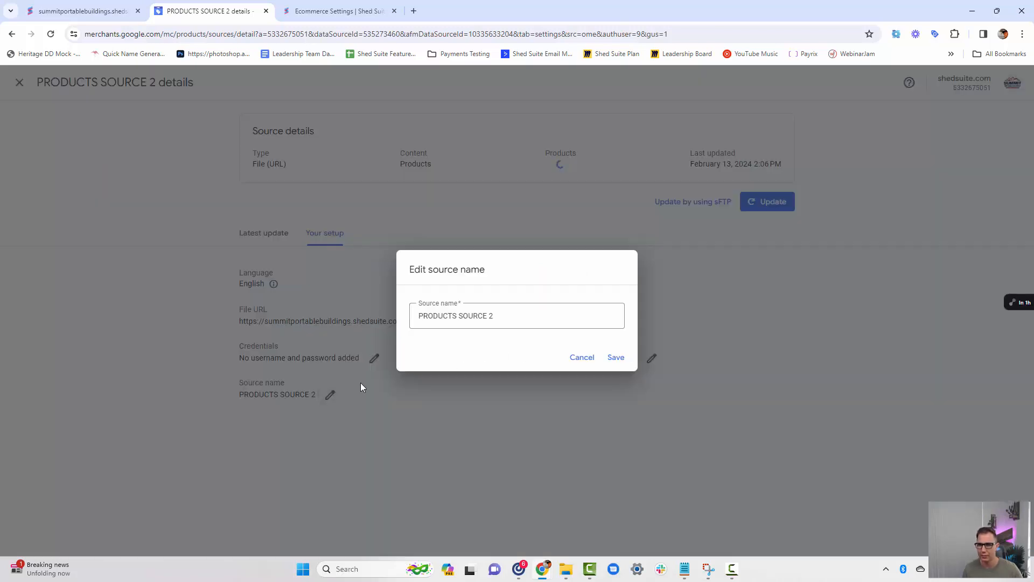
drag(522, 315, 379, 329)
text(S)
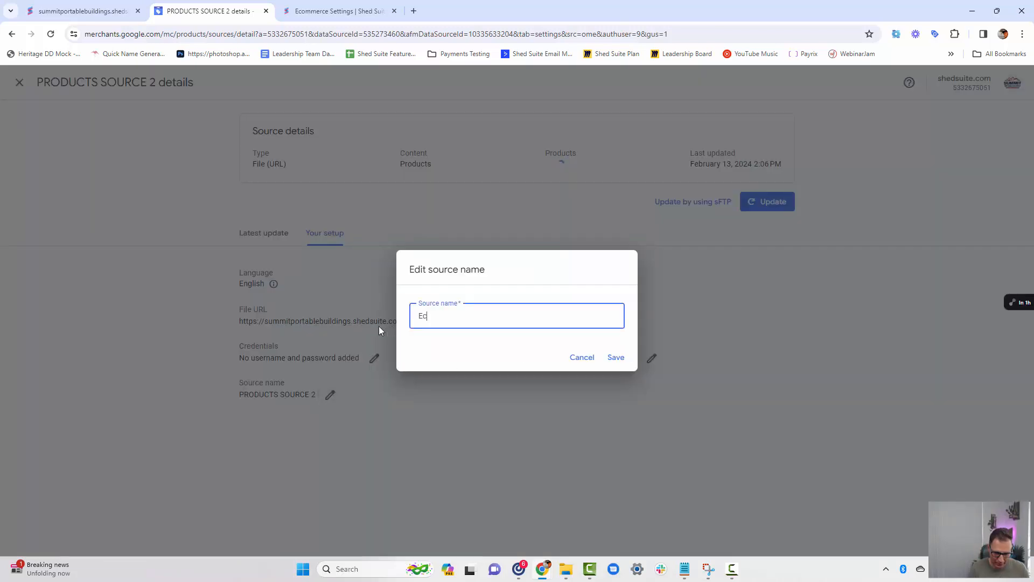
text(hed S)
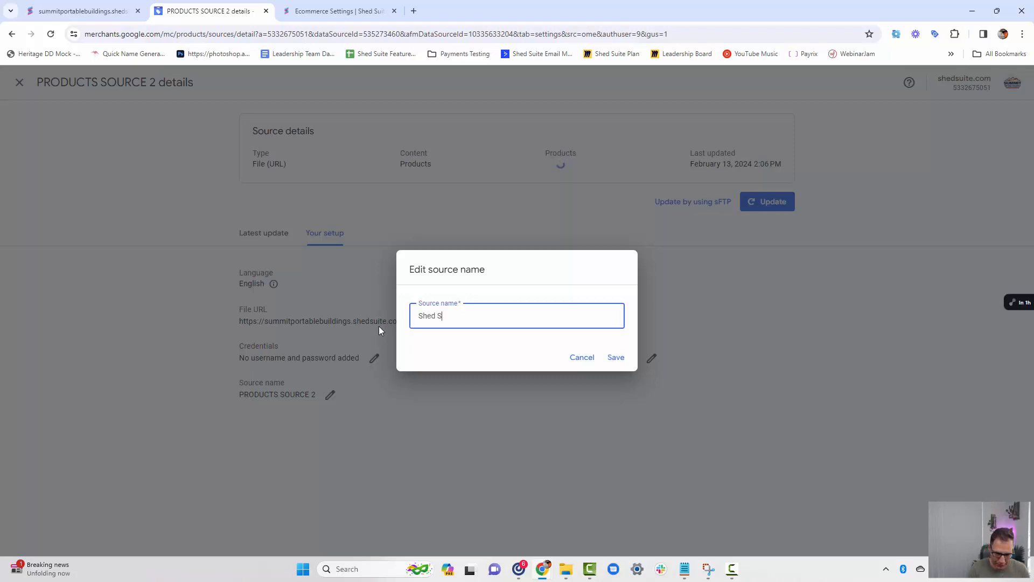
text(uite Ecommerce P)
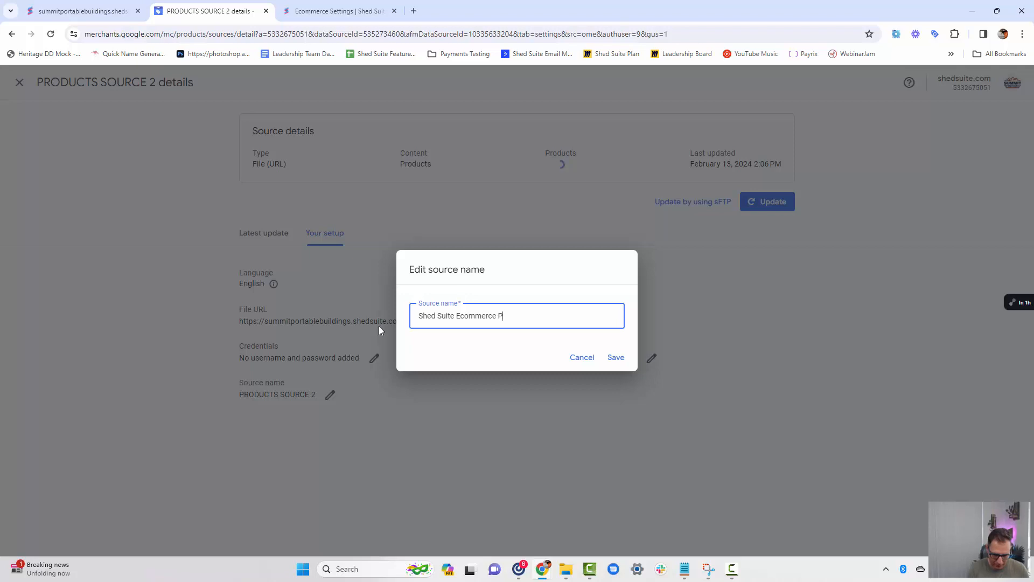
text(roduct Feed)
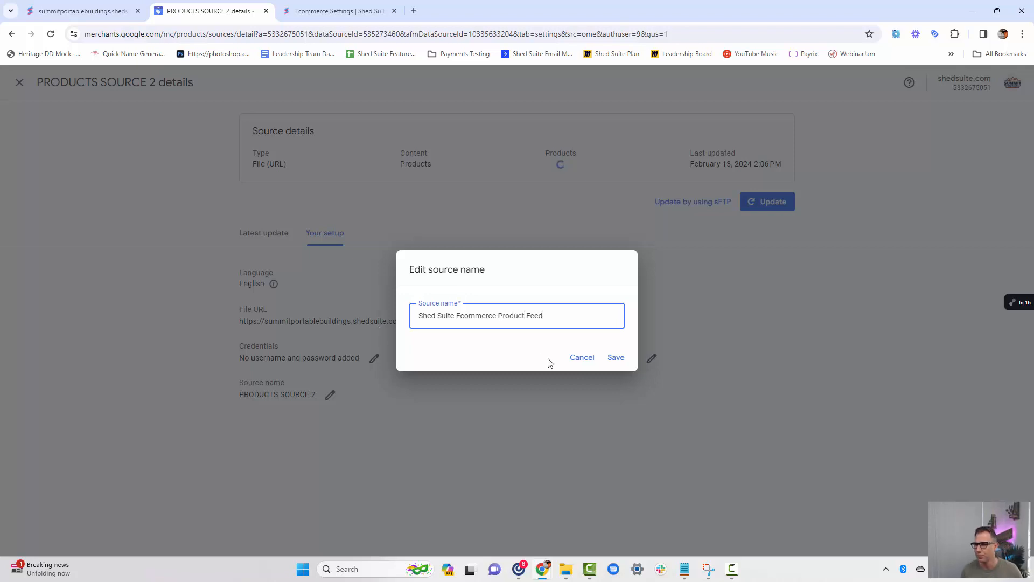
click(615, 358)
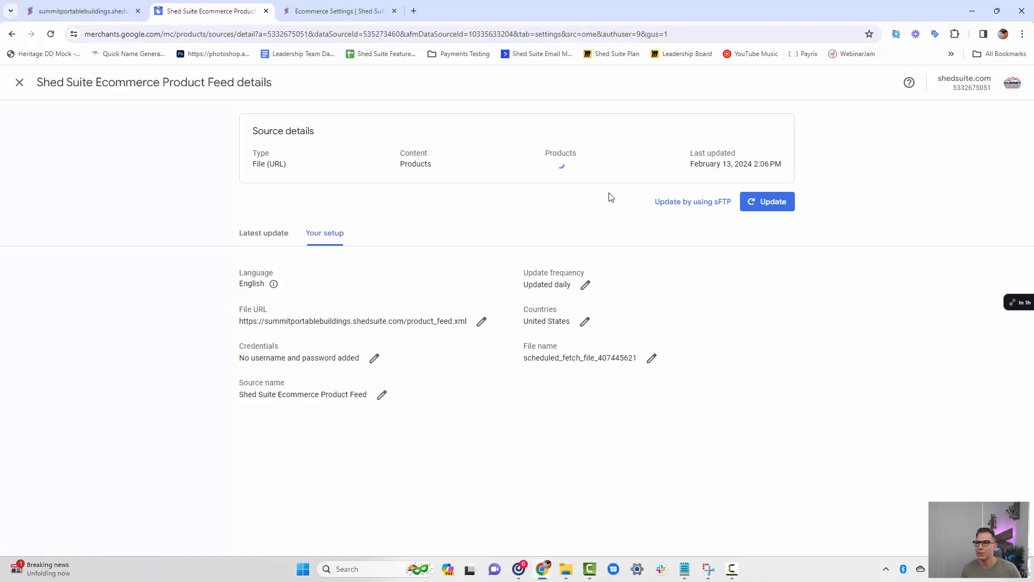
Start a manual update of the Shed Suite Ecommerce Product Feed source and return to the list of all products.
double_click(559, 153)
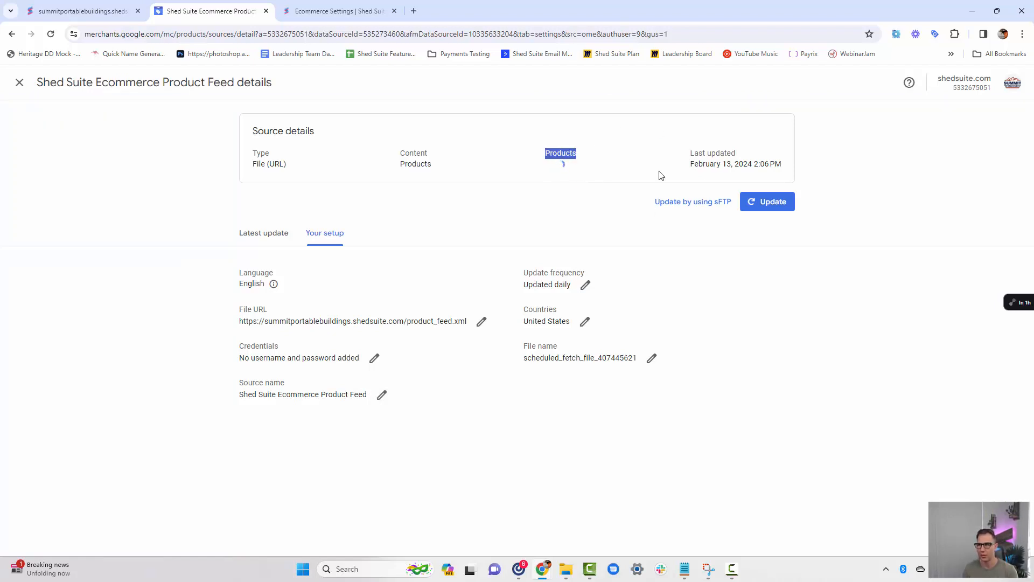
click(560, 163)
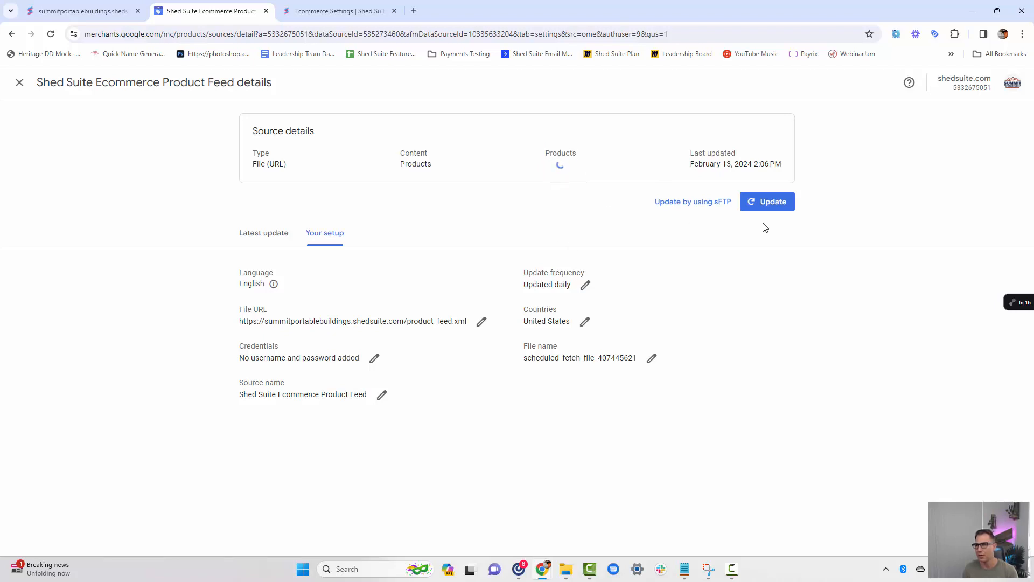
click(769, 202)
click(19, 89)
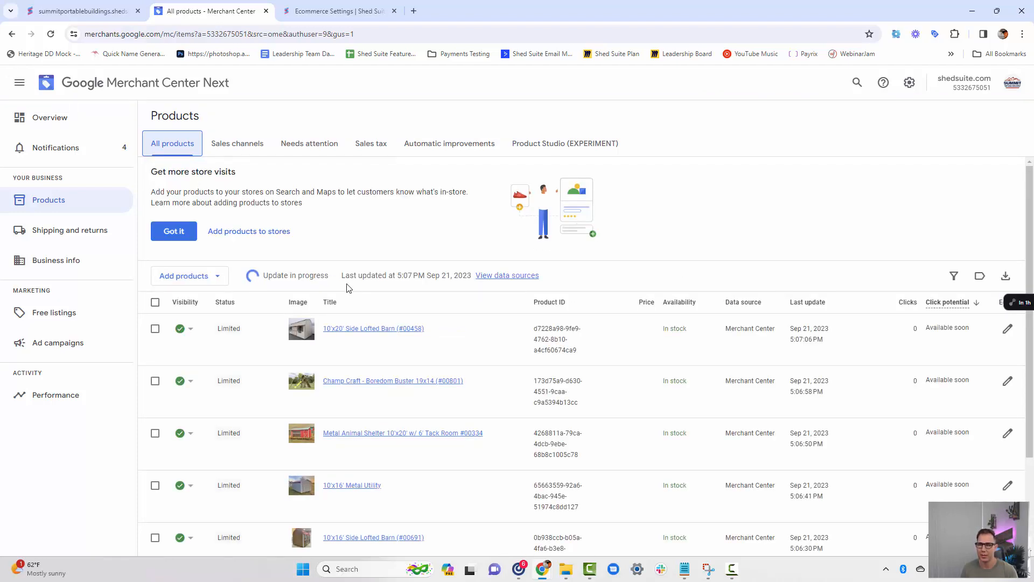
Look over the existing products and their data source, and compare them with the item entries in the store's product_feed.xml.
scroll(348, 288, down, 1)
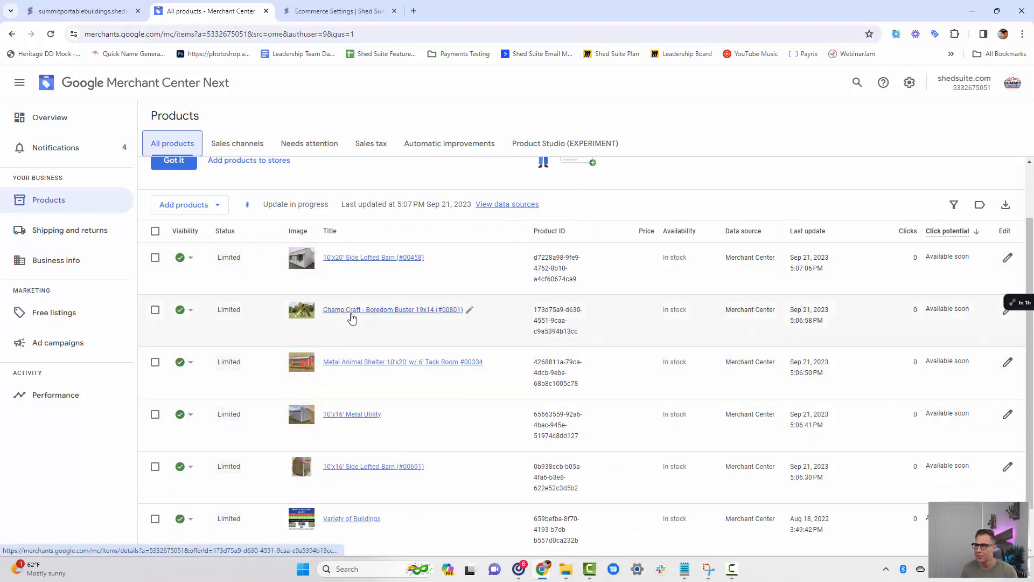
scroll(351, 318, down, 1)
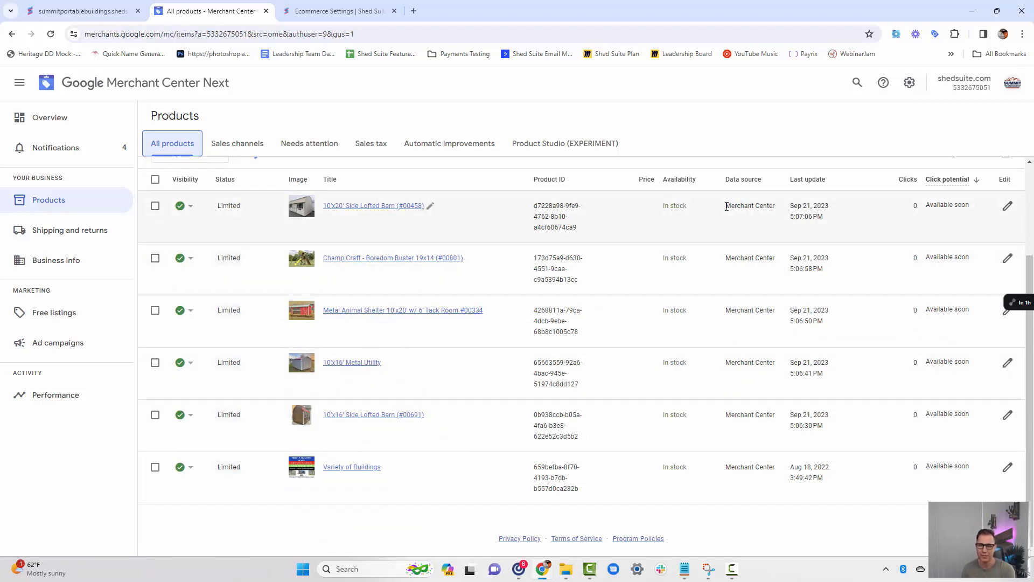
scroll(464, 259, up, 3)
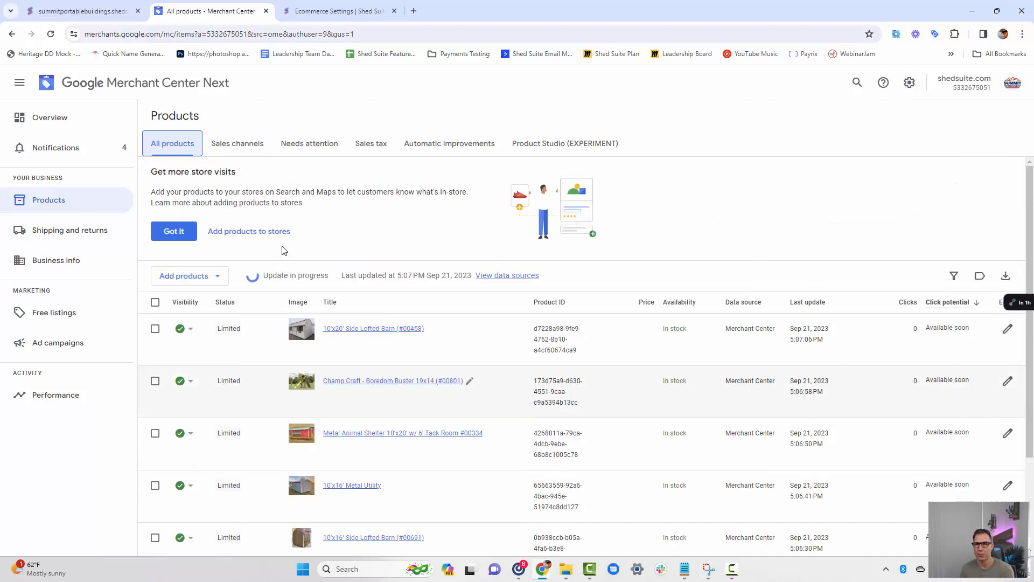
click(110, 17)
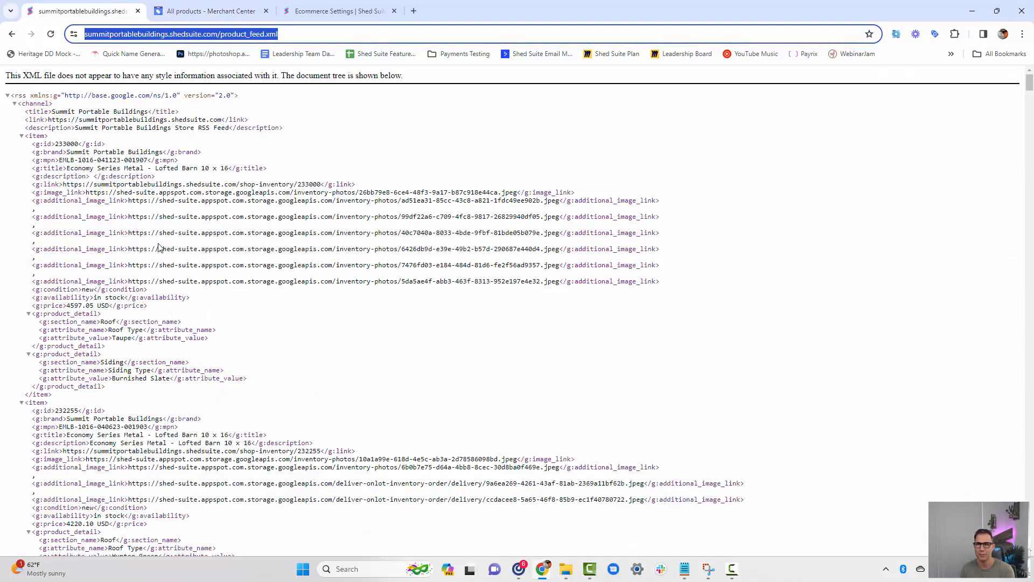
scroll(160, 247, down, 1)
drag(38, 180, 92, 373)
click(131, 184)
click(92, 373)
click(194, 11)
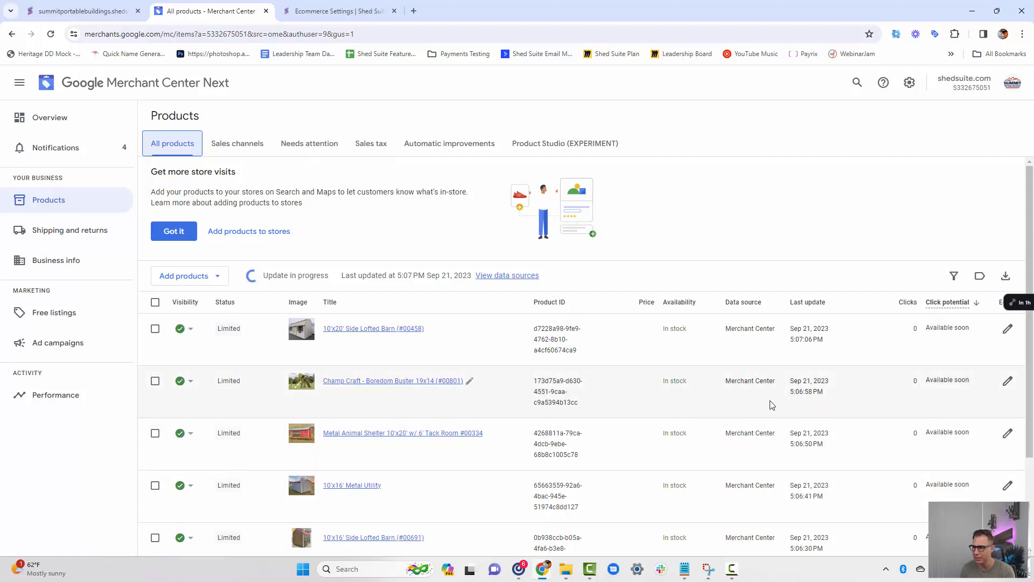
Review the product details, website link and store statuses of the 10'x20' Side Lofted Barn (#00458), and return to the product list.
click(356, 329)
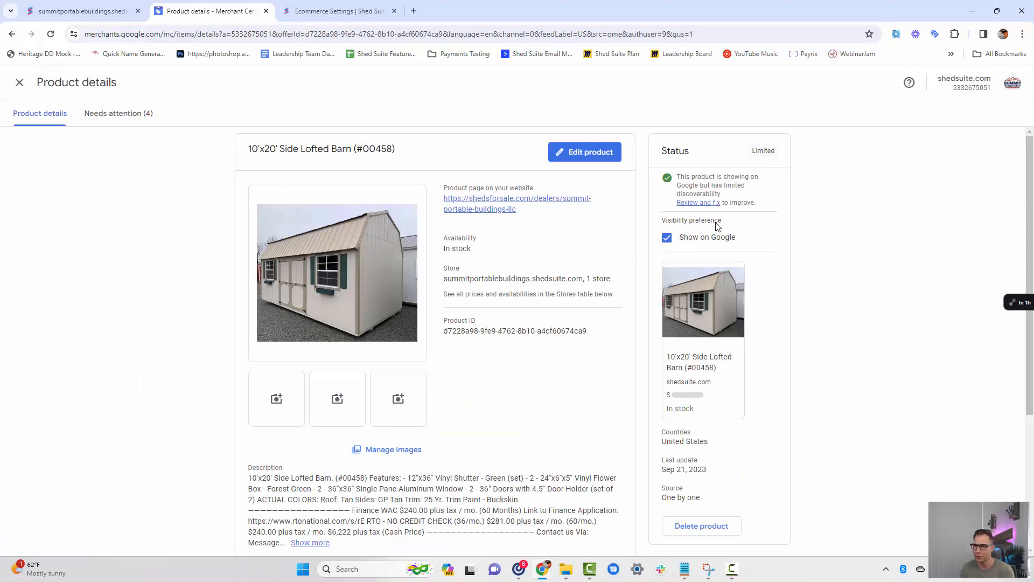
scroll(713, 342, down, 1)
scroll(611, 322, down, 2)
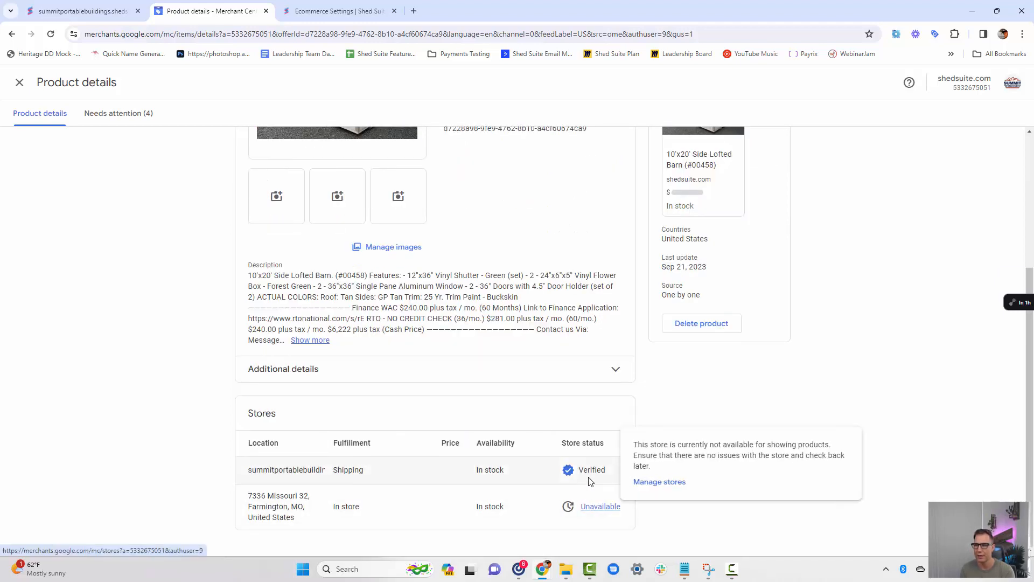
scroll(436, 476, up, 3)
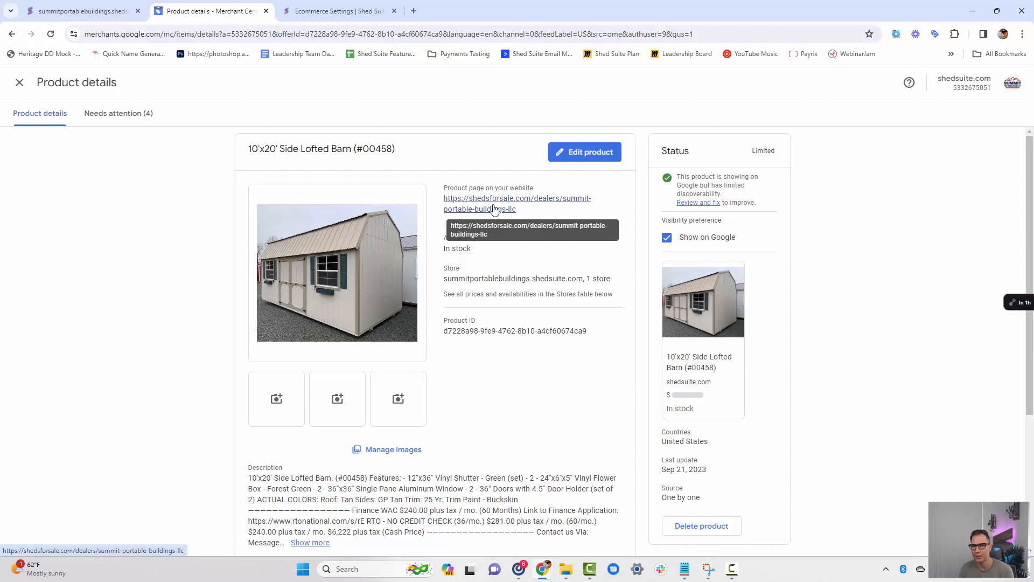
click(19, 84)
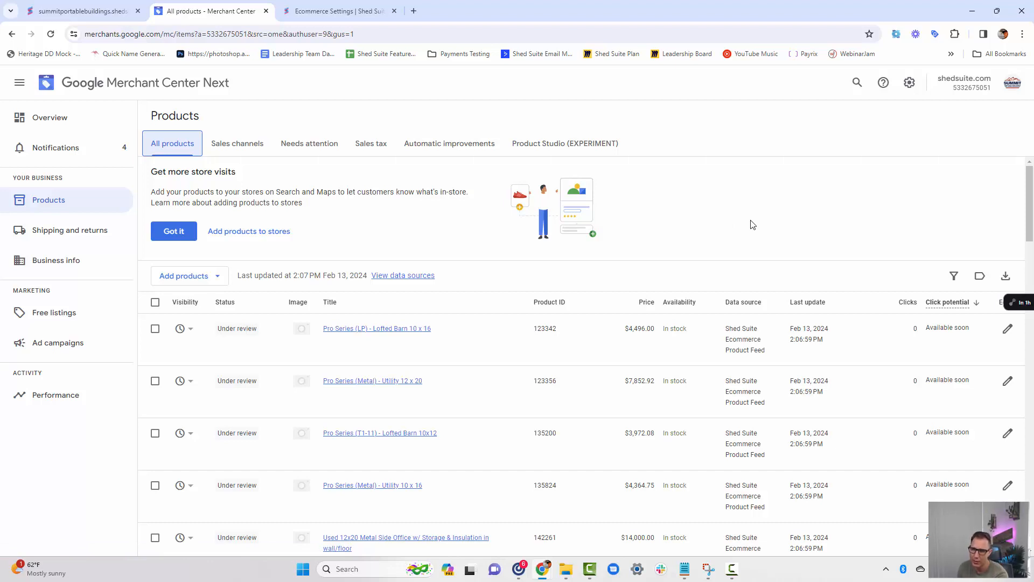
Look through the imported products and check the price, store, link, brand, MPN and ID of Pro Series (Metal) - Side Lofted Barn 10 x 20, product 177126.
scroll(753, 225, down, 4)
scroll(404, 306, down, 5)
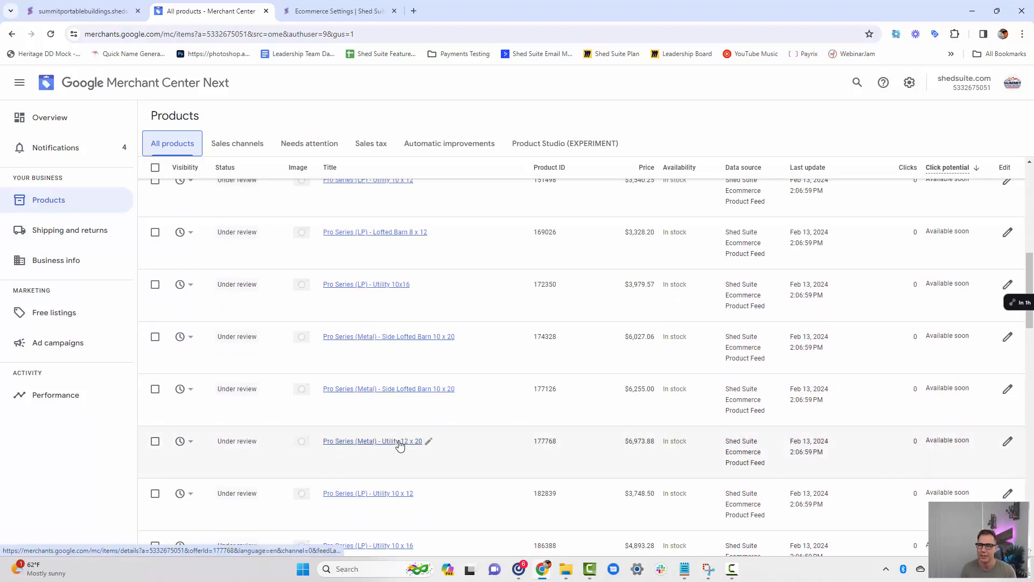
click(355, 392)
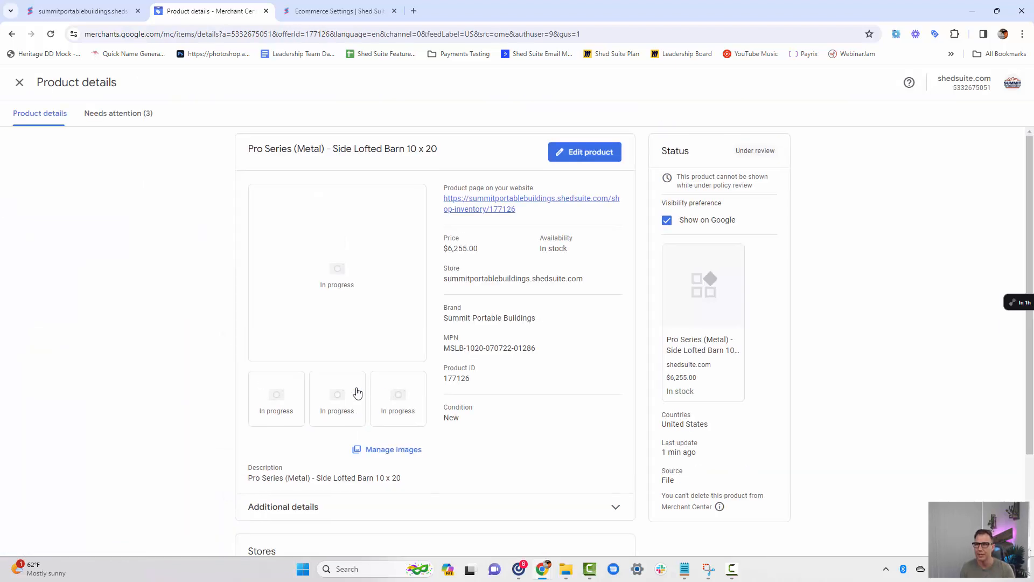
drag(448, 248, 467, 249)
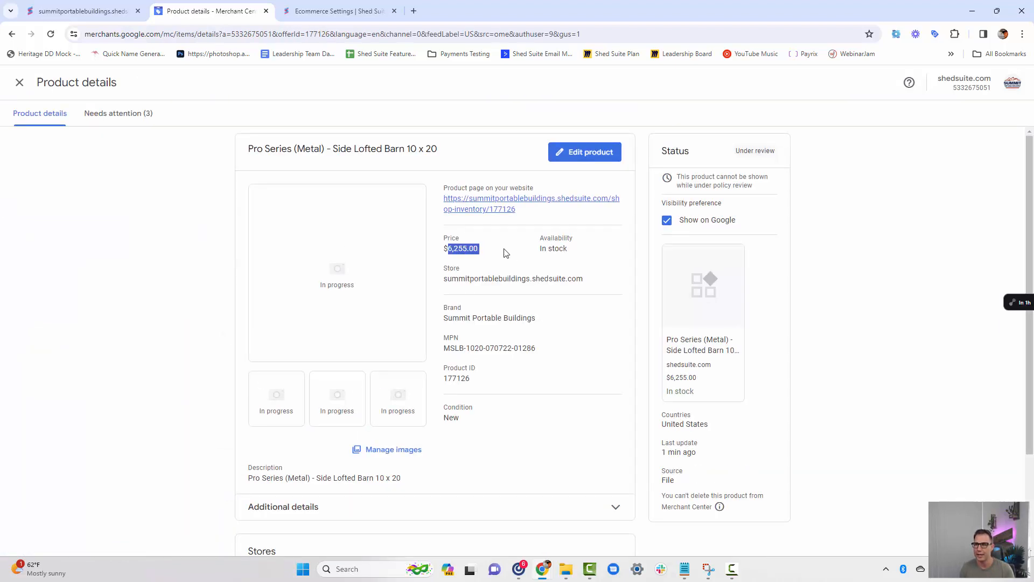
drag(537, 249, 442, 281)
click(577, 262)
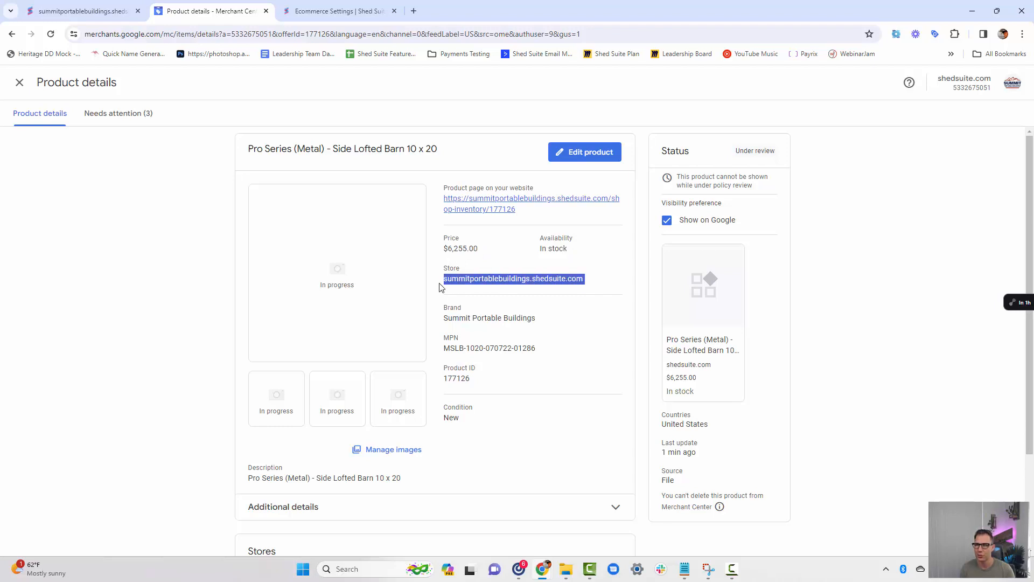
click(440, 282)
drag(523, 214, 491, 207)
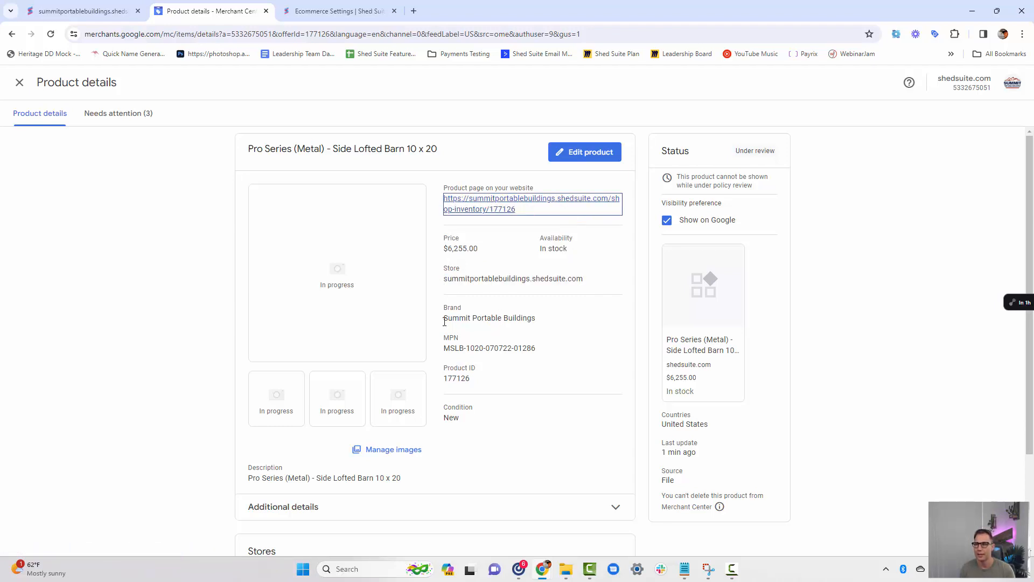
drag(444, 319, 536, 321)
click(536, 323)
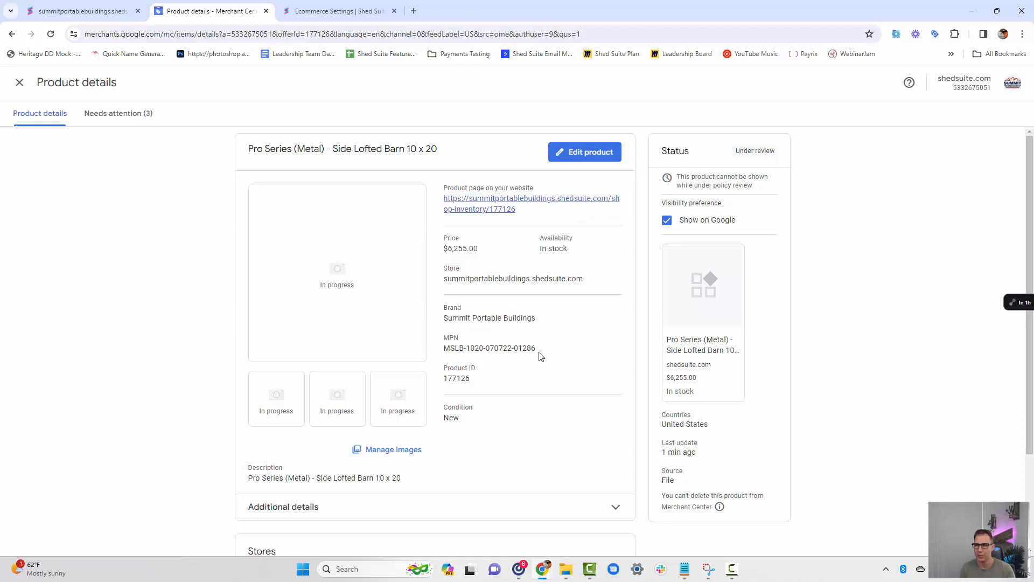
drag(541, 356, 444, 381)
click(445, 379)
click(444, 380)
View the side lofted barn's product page on the store website and return to the Merchant Center product list.
click(484, 207)
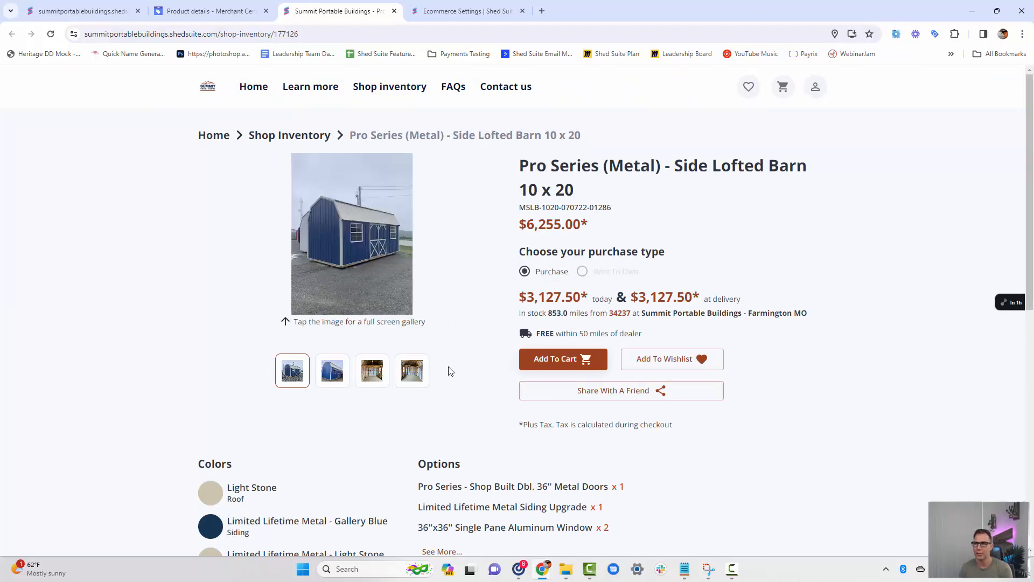
click(216, 12)
click(18, 84)
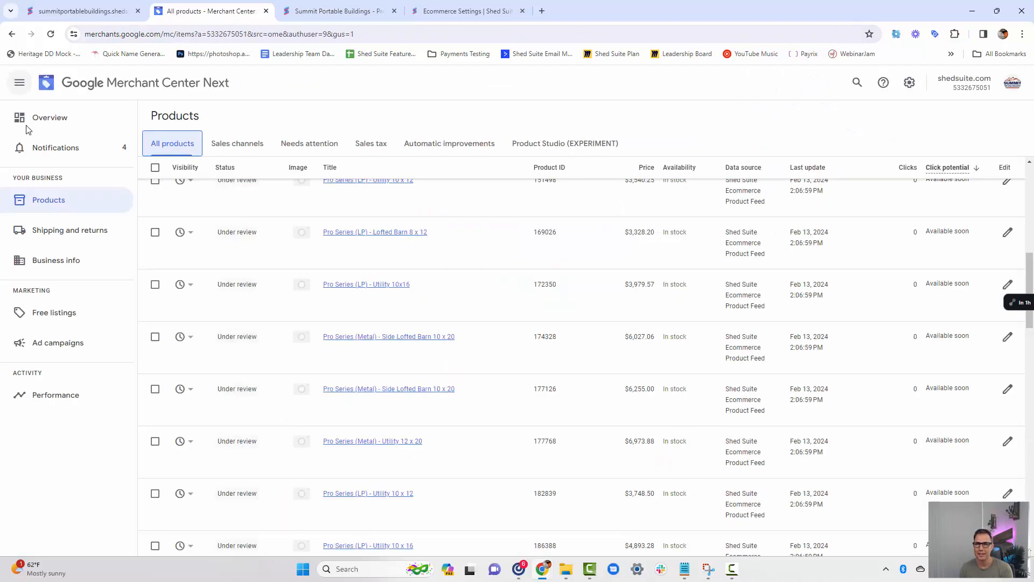
scroll(443, 319, up, 8)
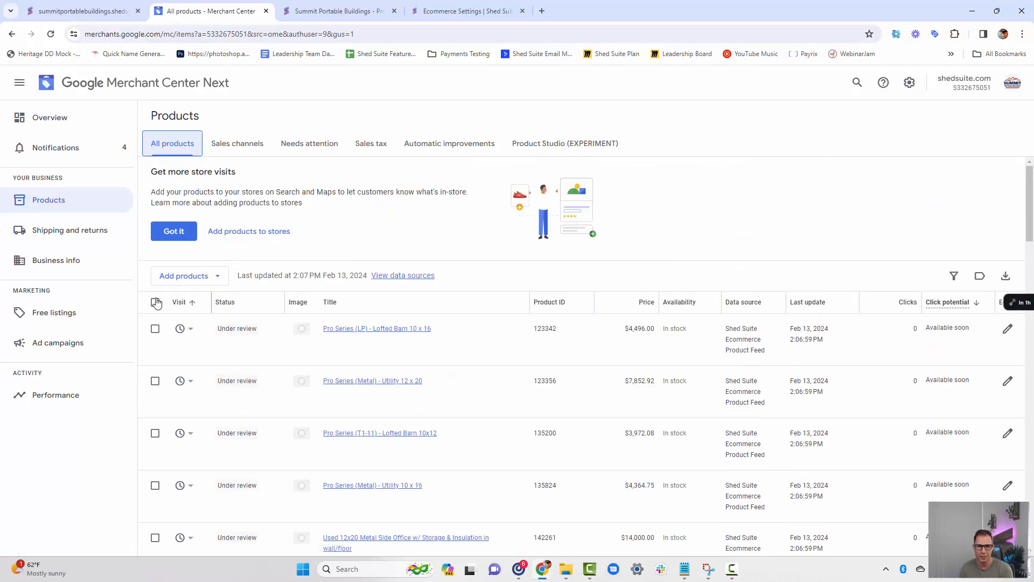
Edit the checkout settings in the business info to include a link to the cart or checkout page.
click(74, 263)
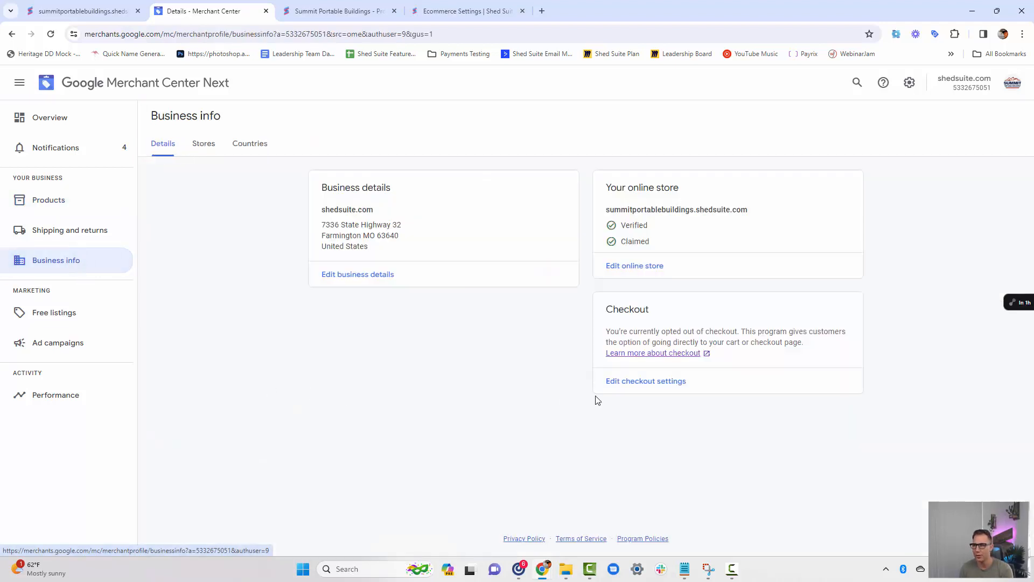
double_click(616, 310)
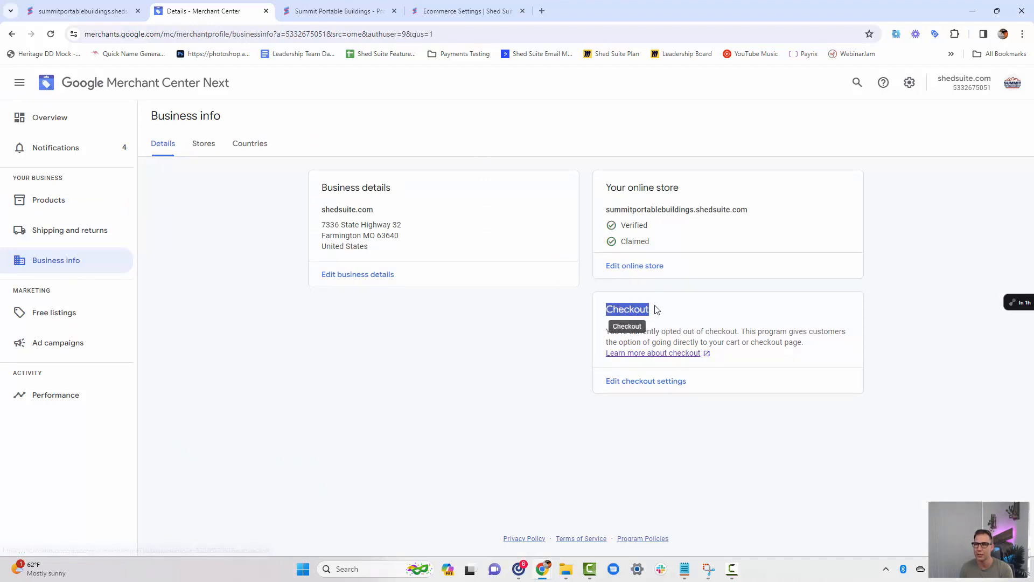
click(657, 309)
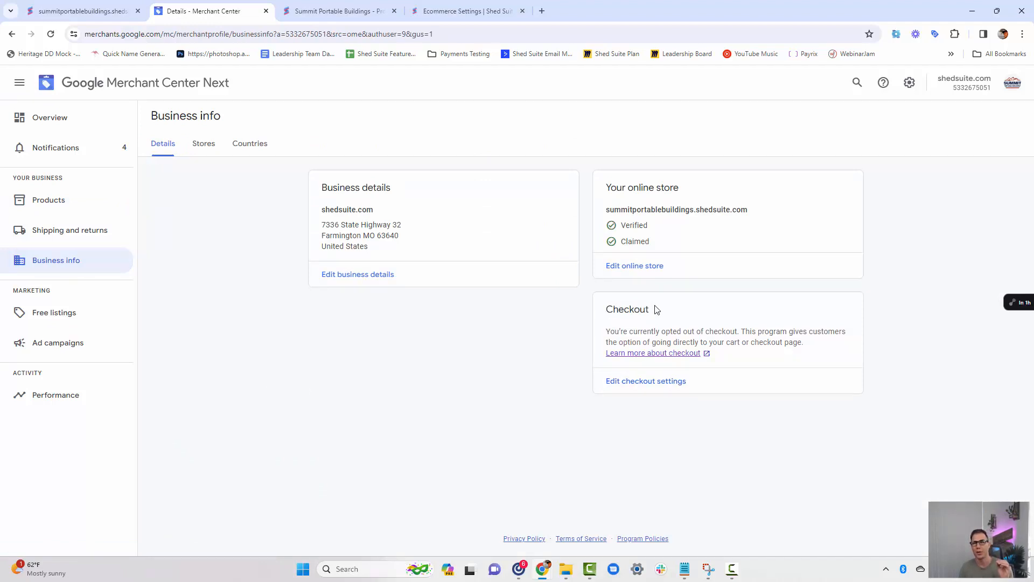
click(641, 383)
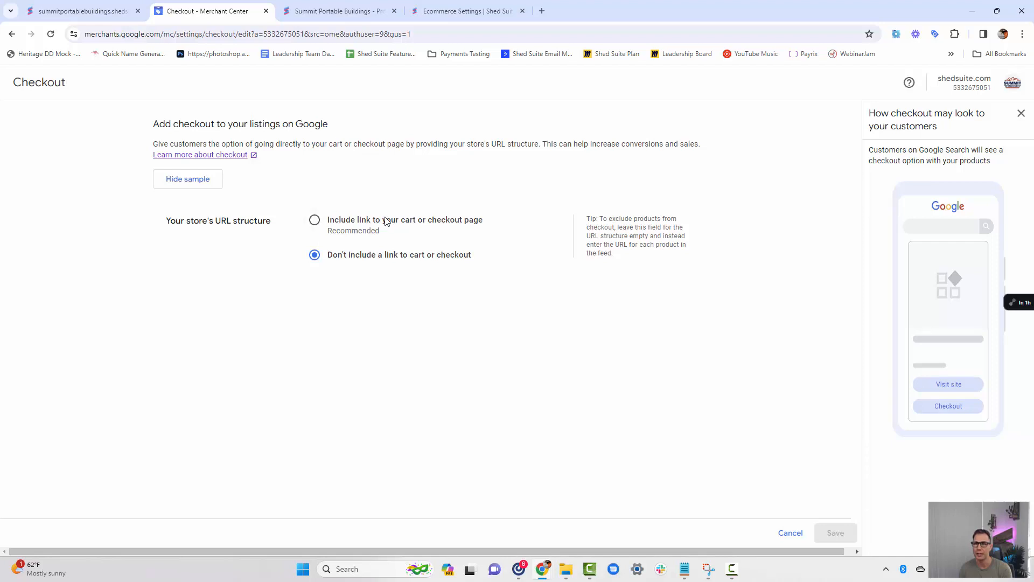
click(316, 220)
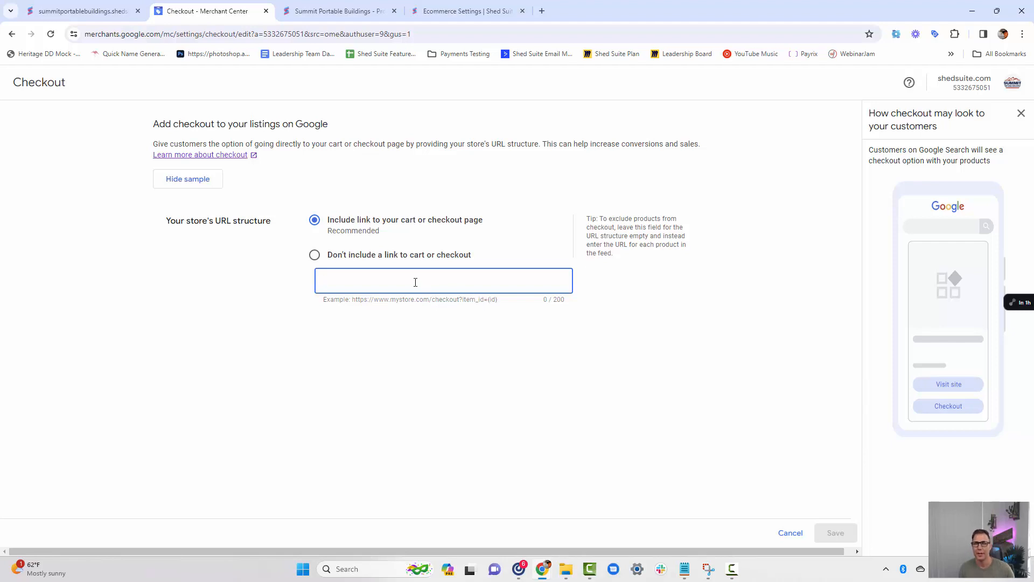
Open the store website's cart page in place of the product feed and copy its web address.
click(97, 13)
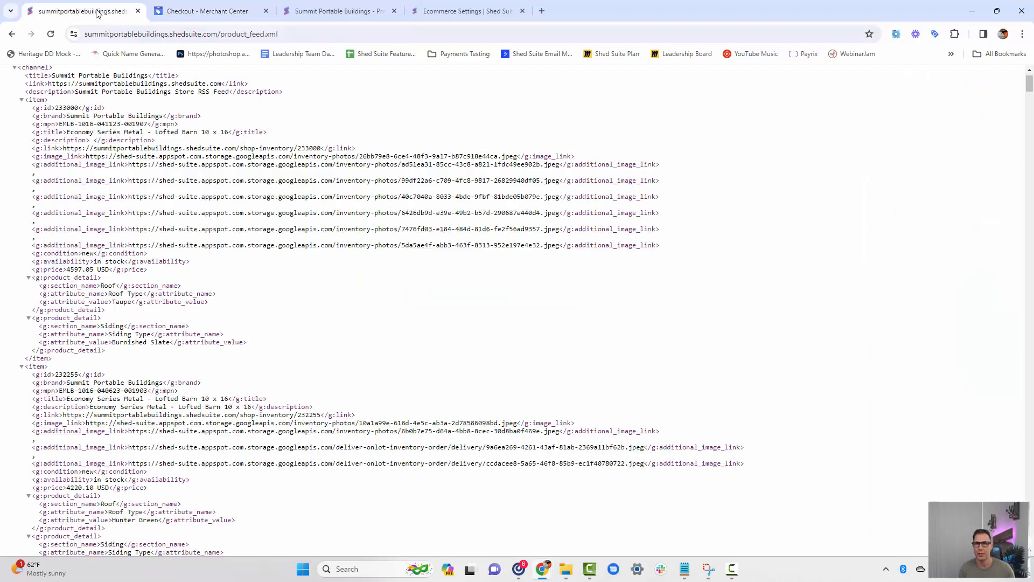
click(221, 35)
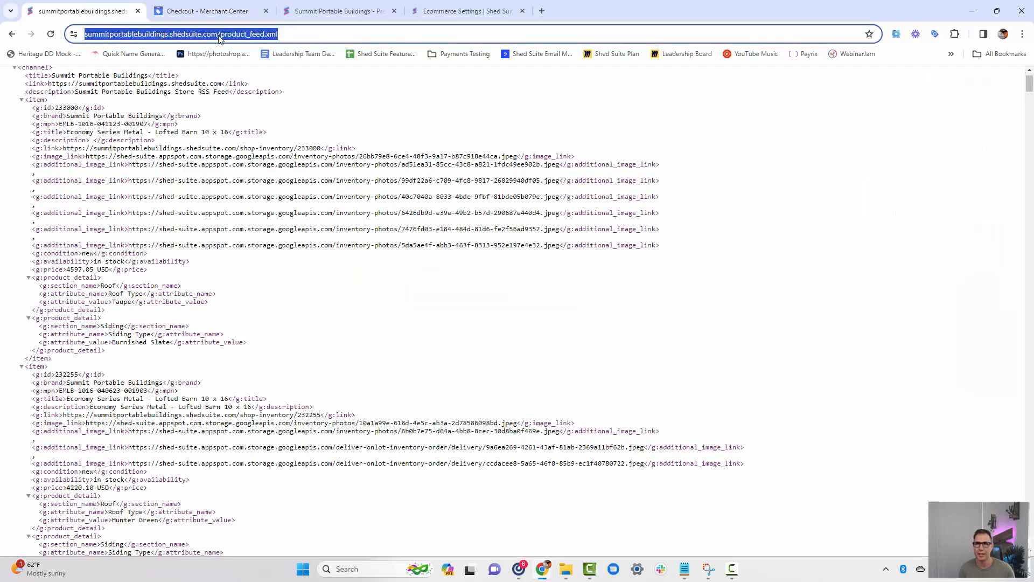
click(227, 35)
drag(246, 36, 329, 36)
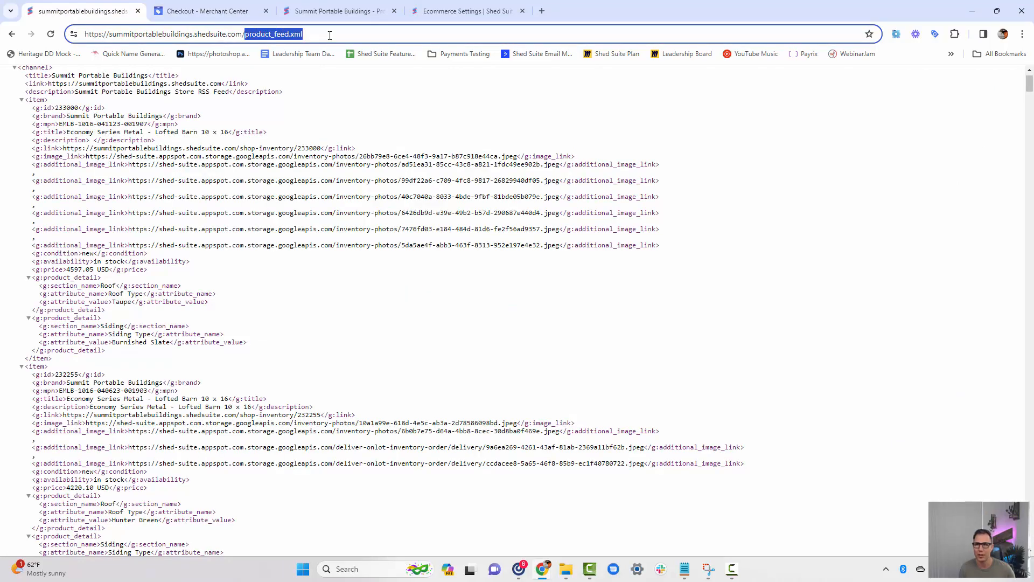
key(BackSpace)
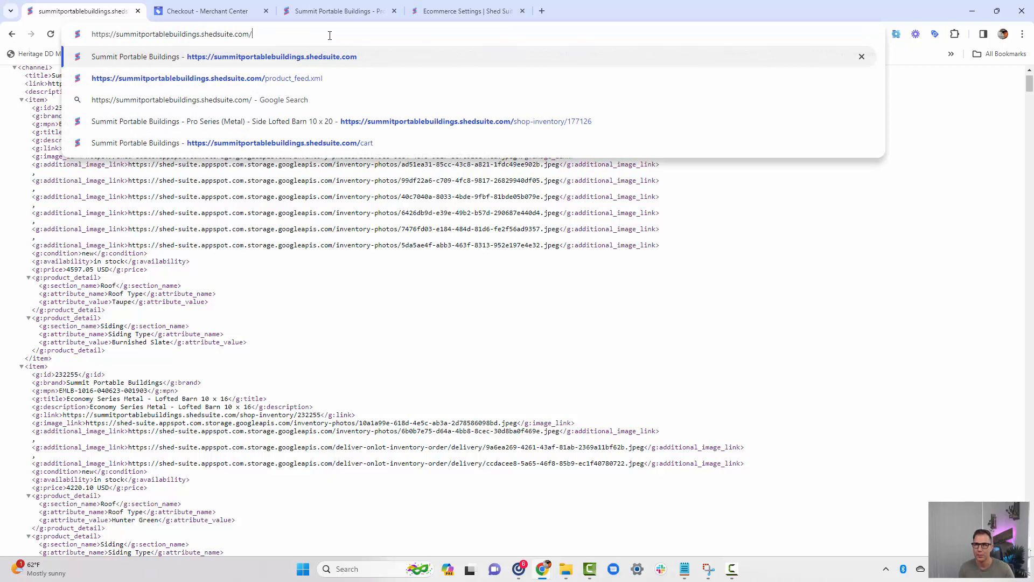
click(369, 143)
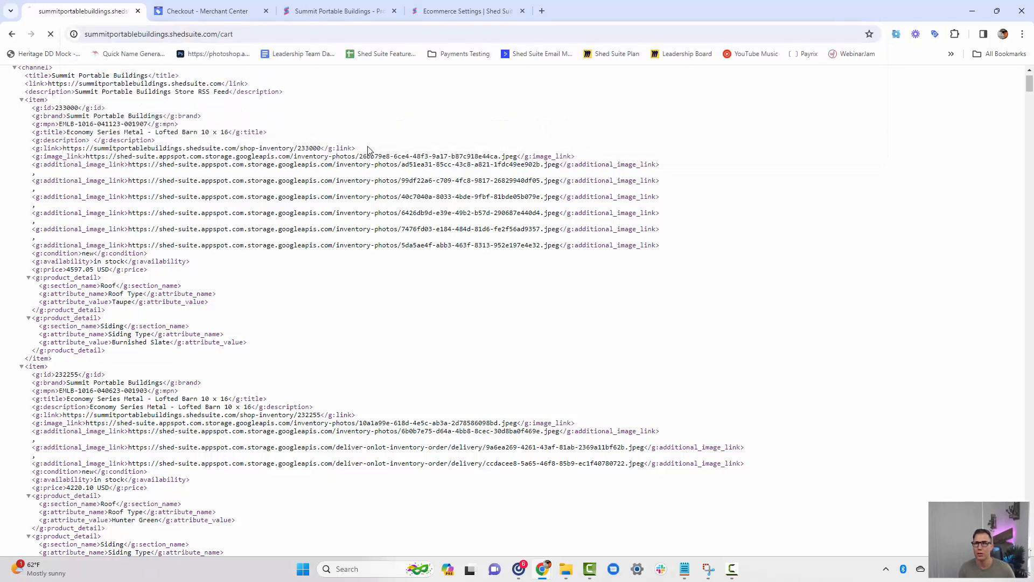
click(199, 34)
right_click(215, 36)
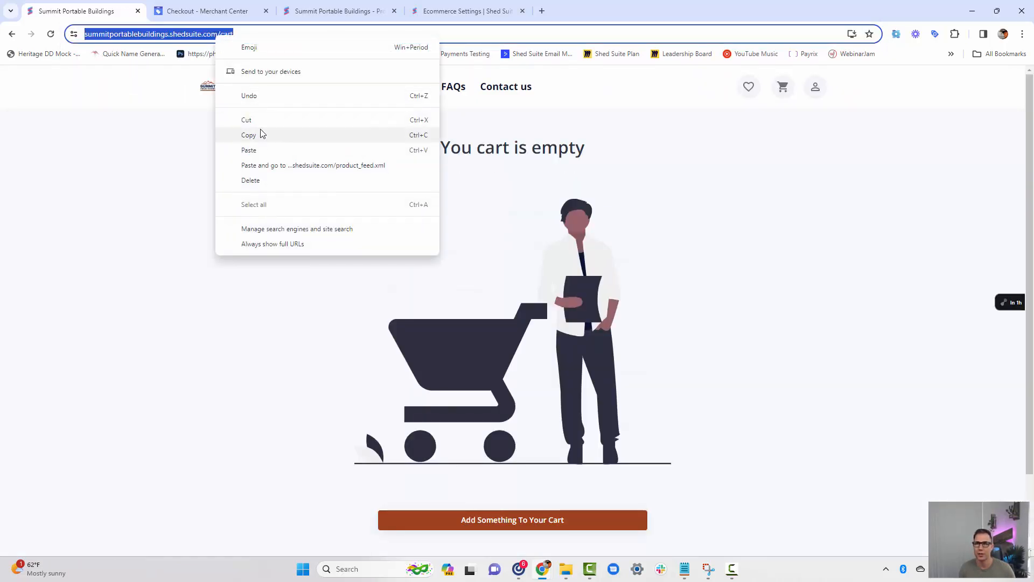
click(262, 135)
click(210, 20)
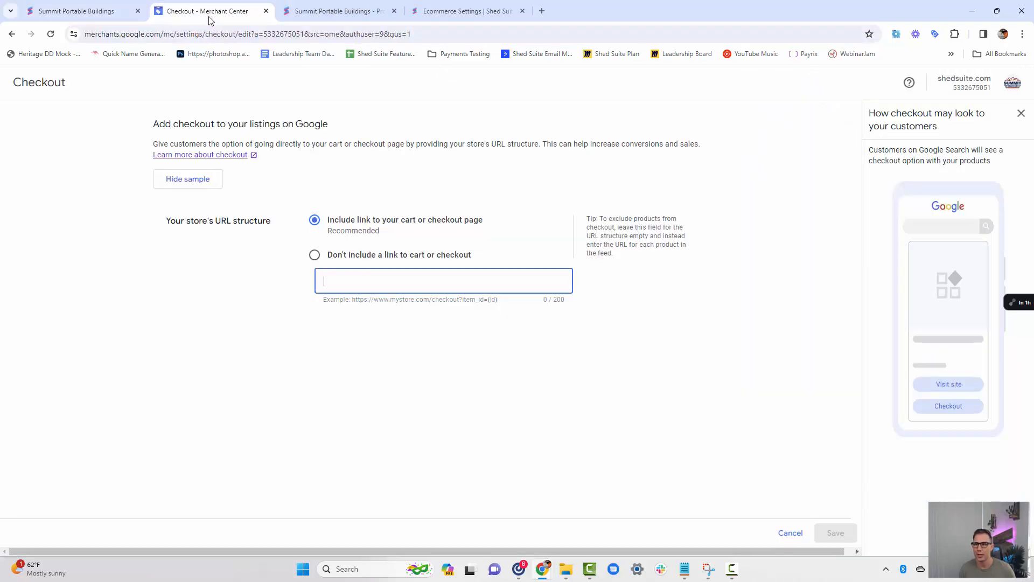
key(ctrl+v)
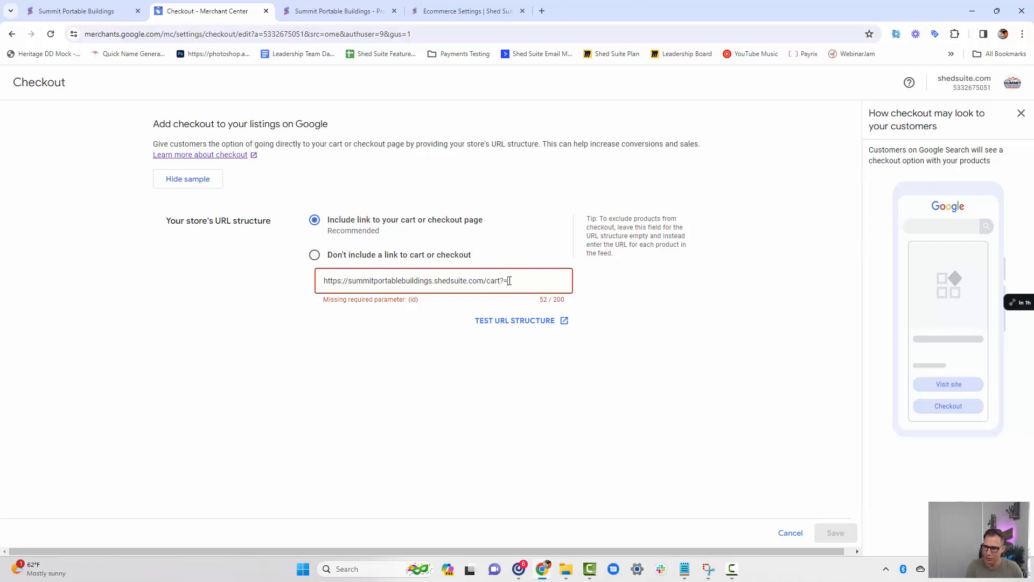
key(BackSpace)
key(BackSpace)
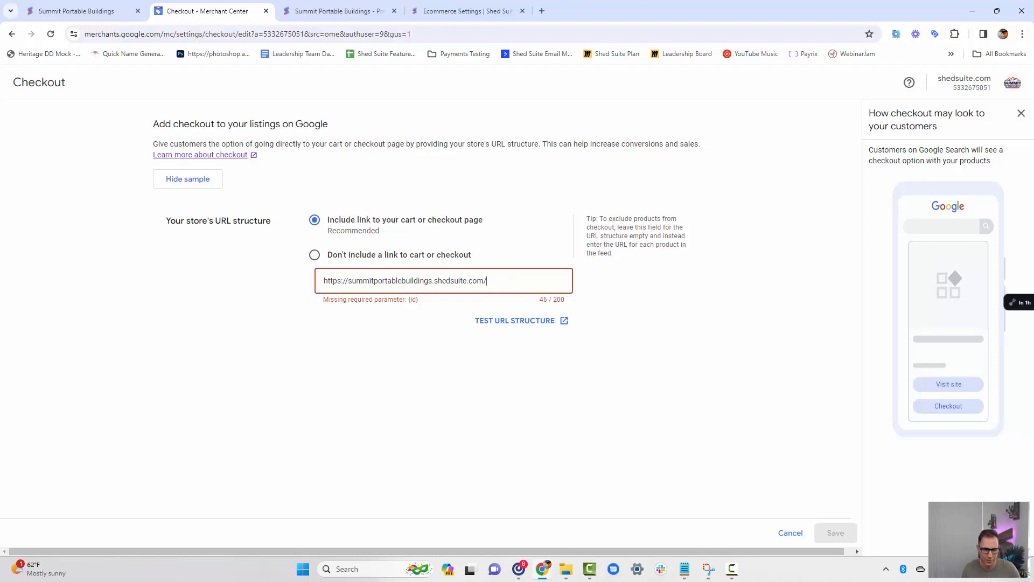
key(ctrl+v)
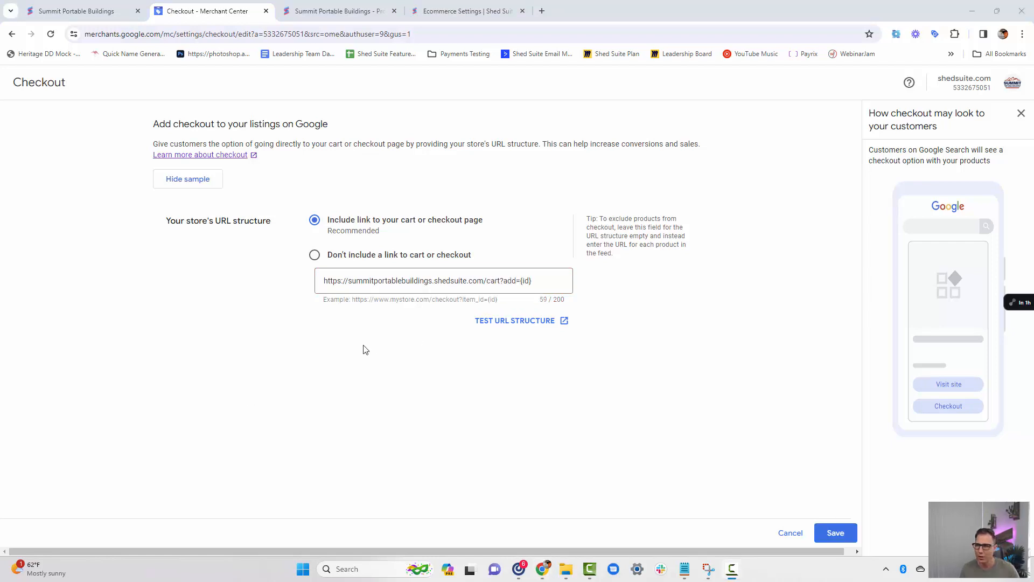
click(523, 281)
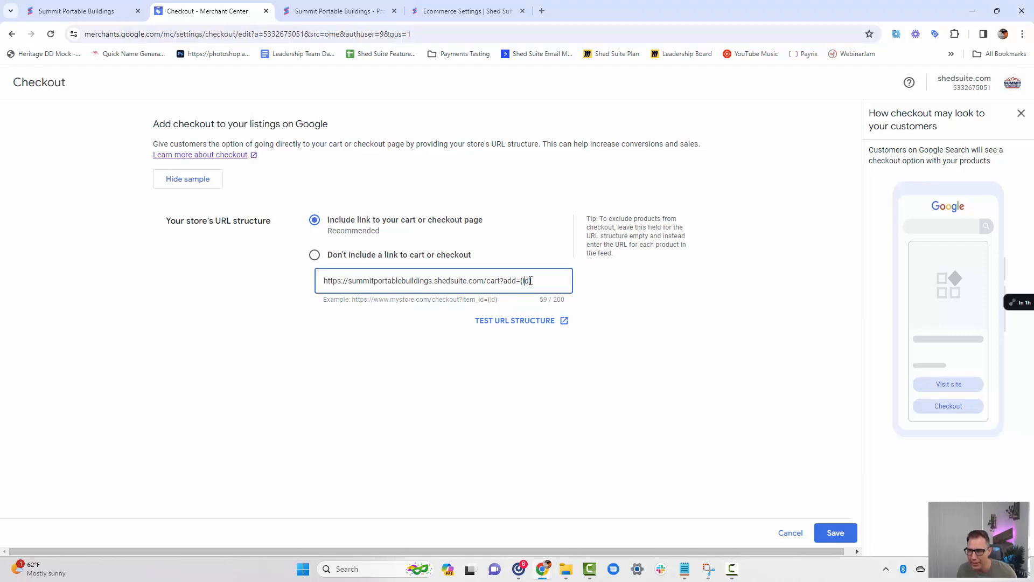
click(468, 323)
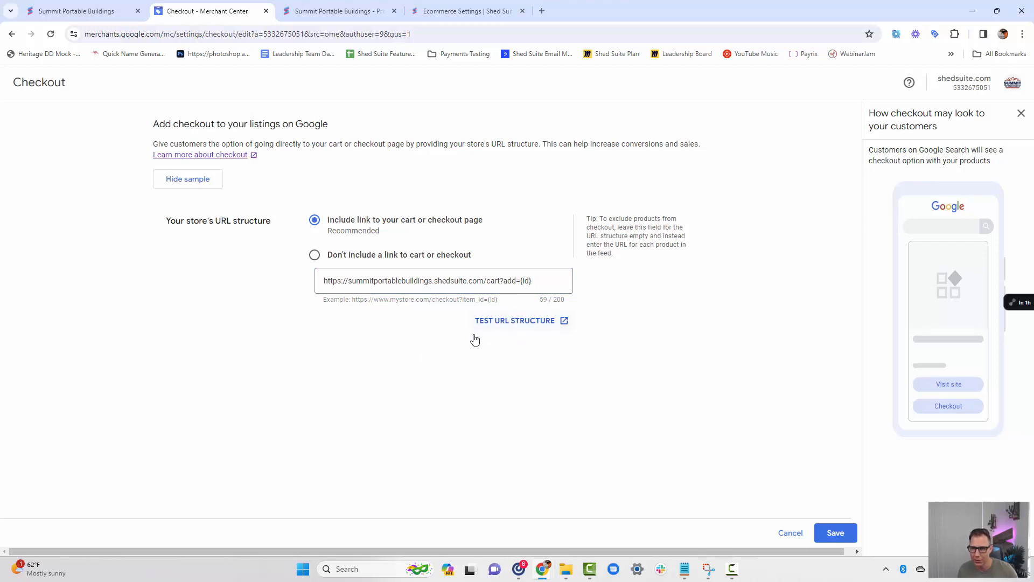
Test the checkout URL structure, check the product ID in the resulting cart link, and save the checkout settings.
click(517, 322)
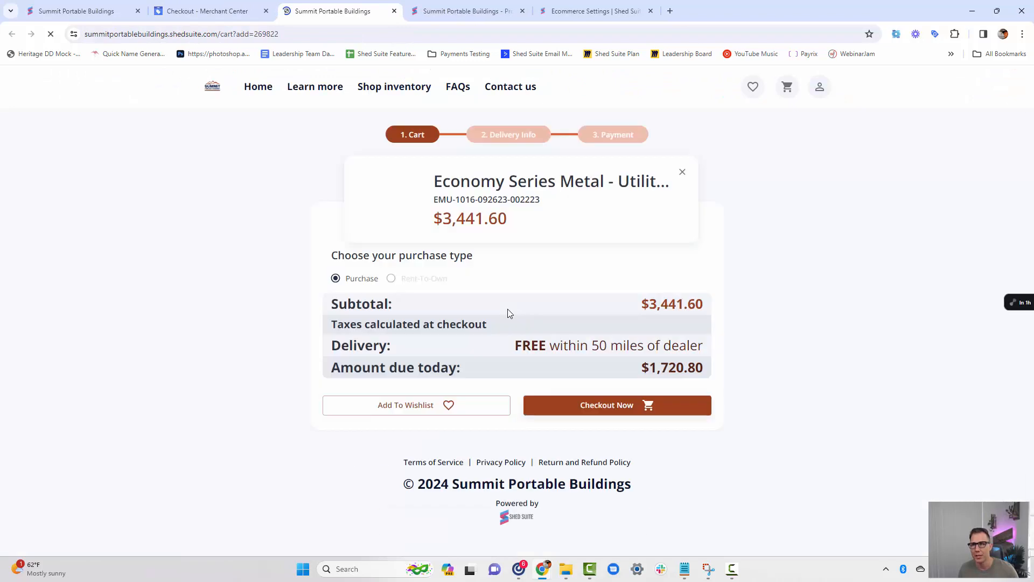
double_click(257, 34)
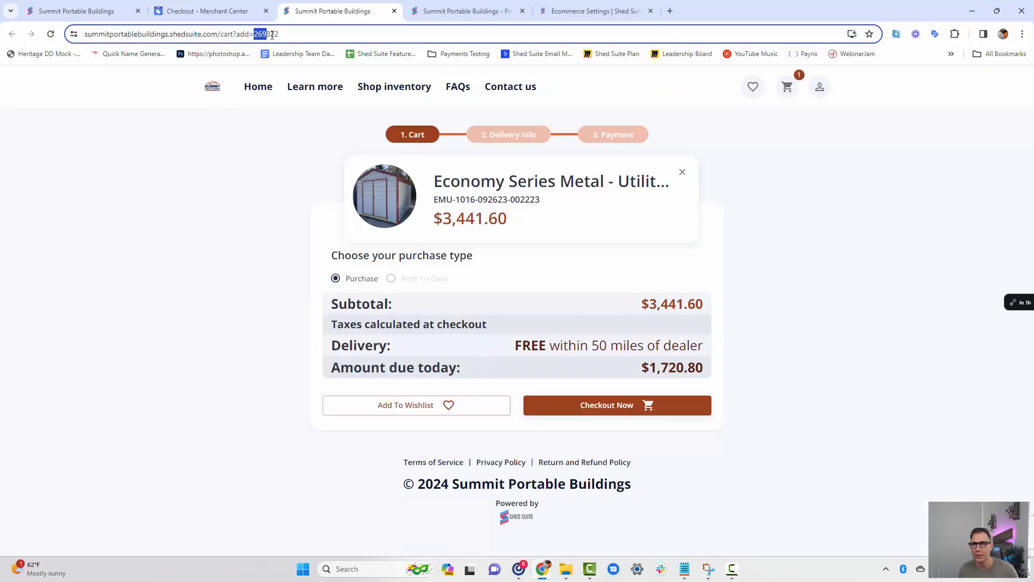
click(210, 300)
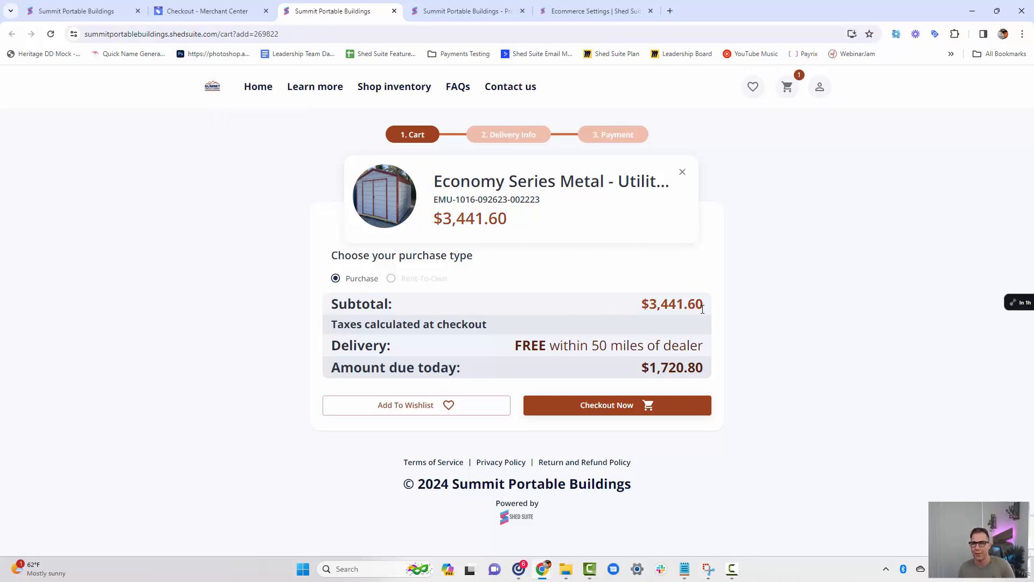
click(209, 11)
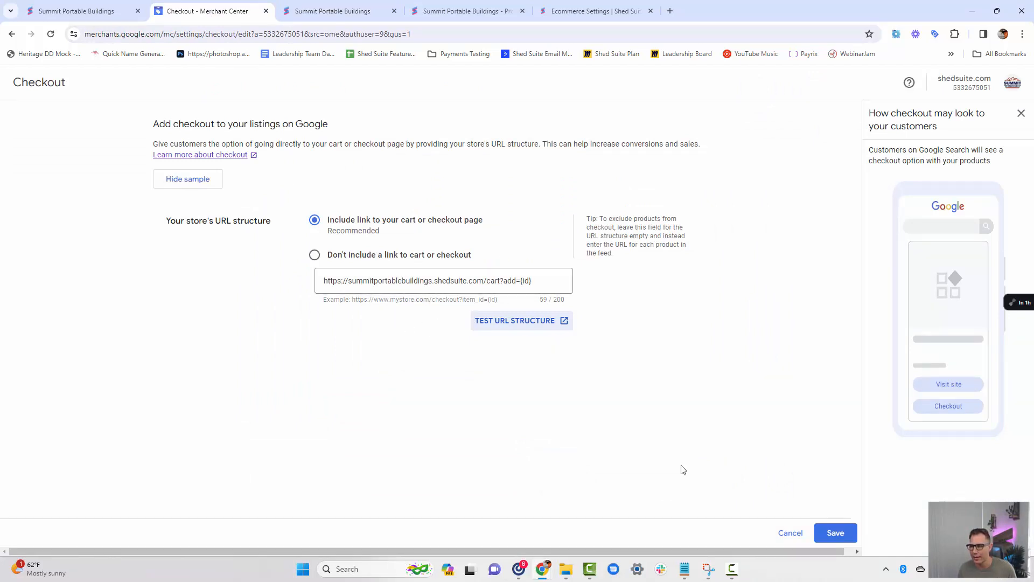
click(834, 535)
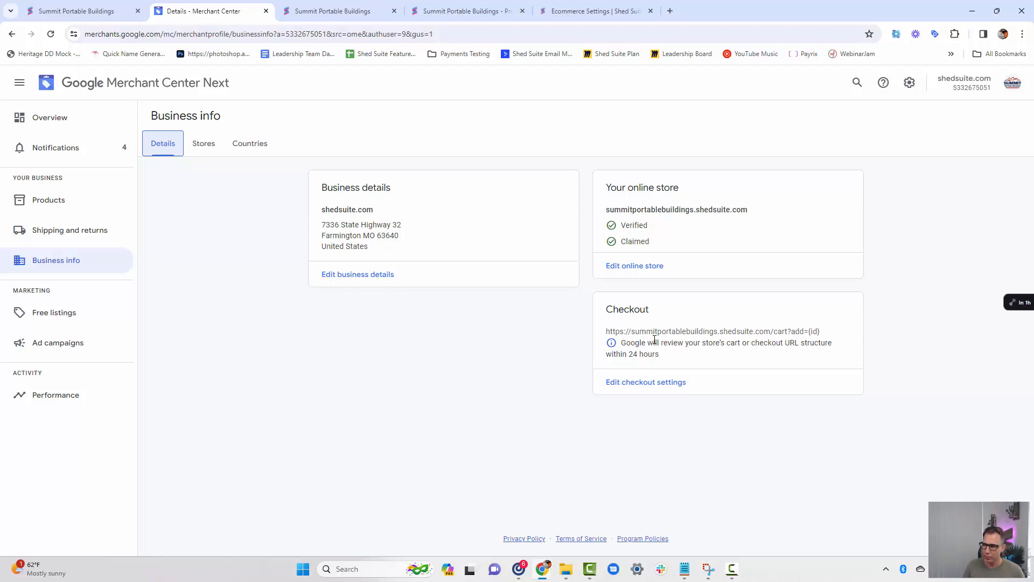
Start checkout from the test cart page to view the store's sign-in prompt, and close it.
click(345, 11)
click(620, 405)
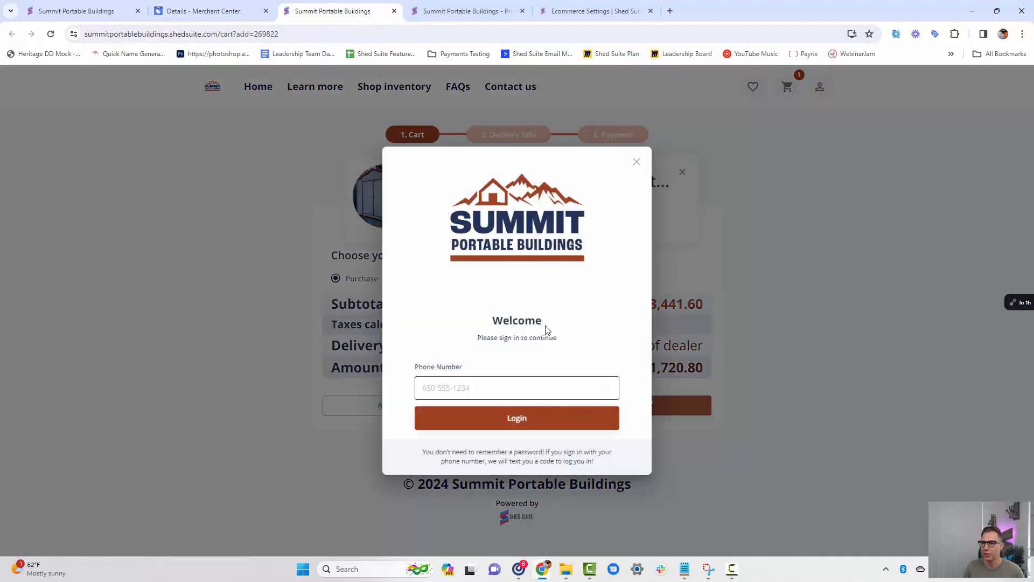
click(637, 161)
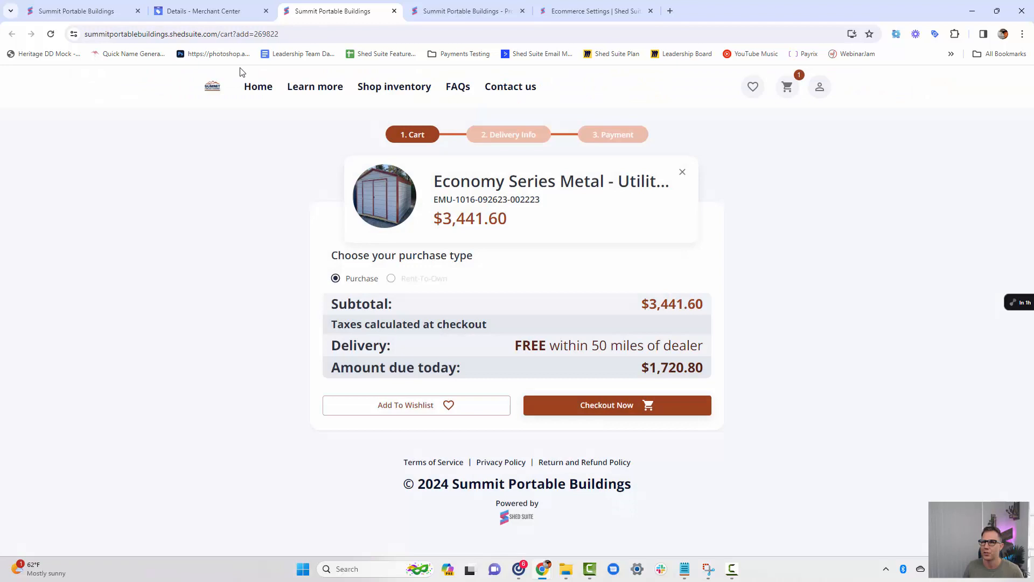
Review the Merchant Center setup checklist, view the phone number verification form, and leave it without entering a number.
click(215, 12)
click(63, 121)
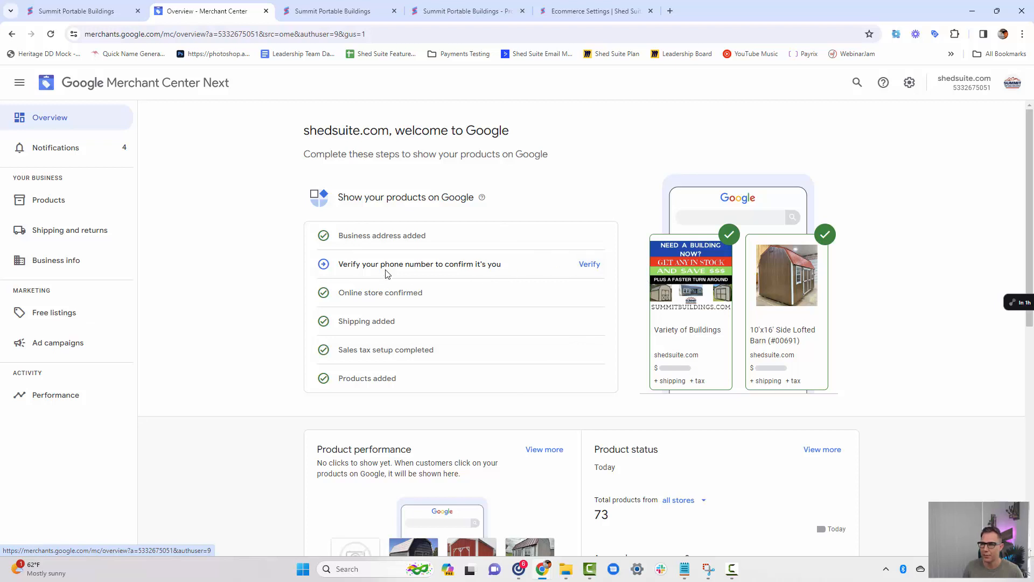
click(588, 265)
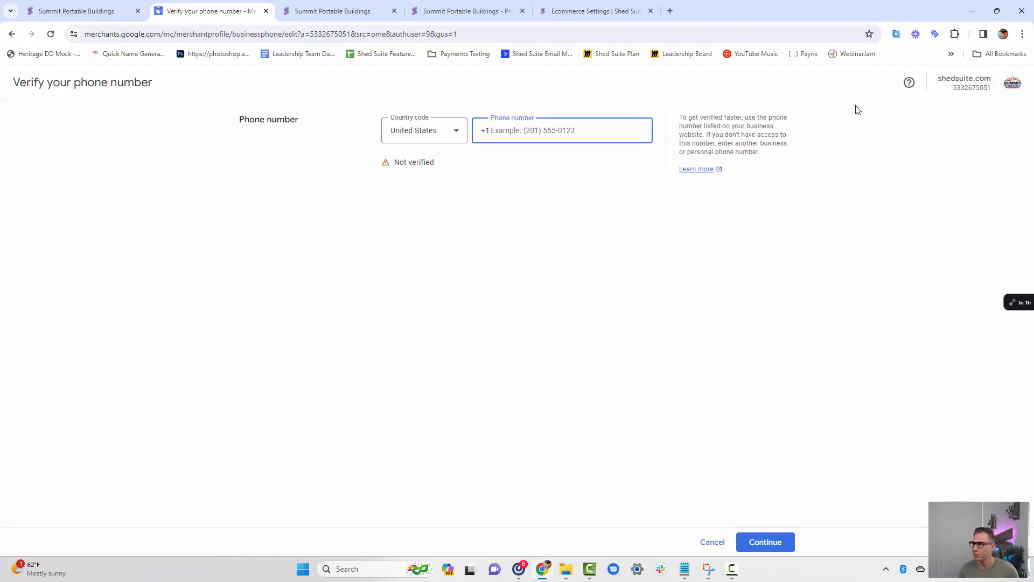
click(711, 542)
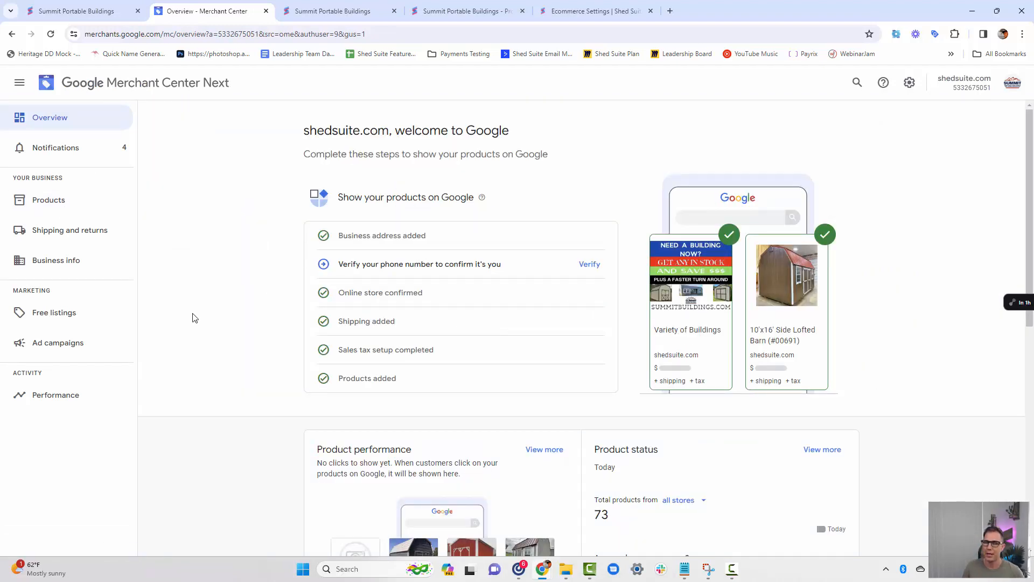
View the ad campaigns page and look through the performance overview of traffic and clicks.
click(72, 345)
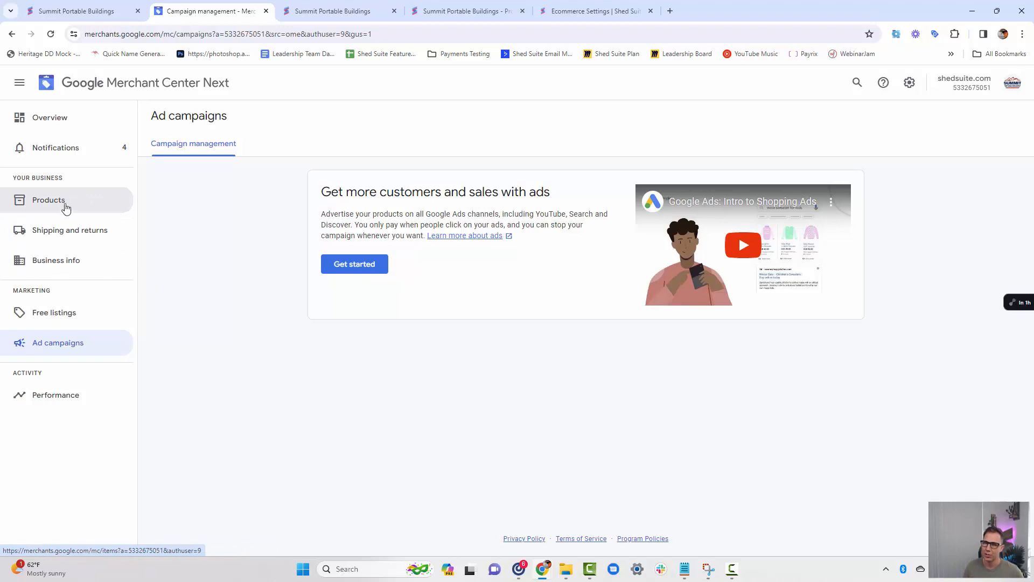
click(56, 395)
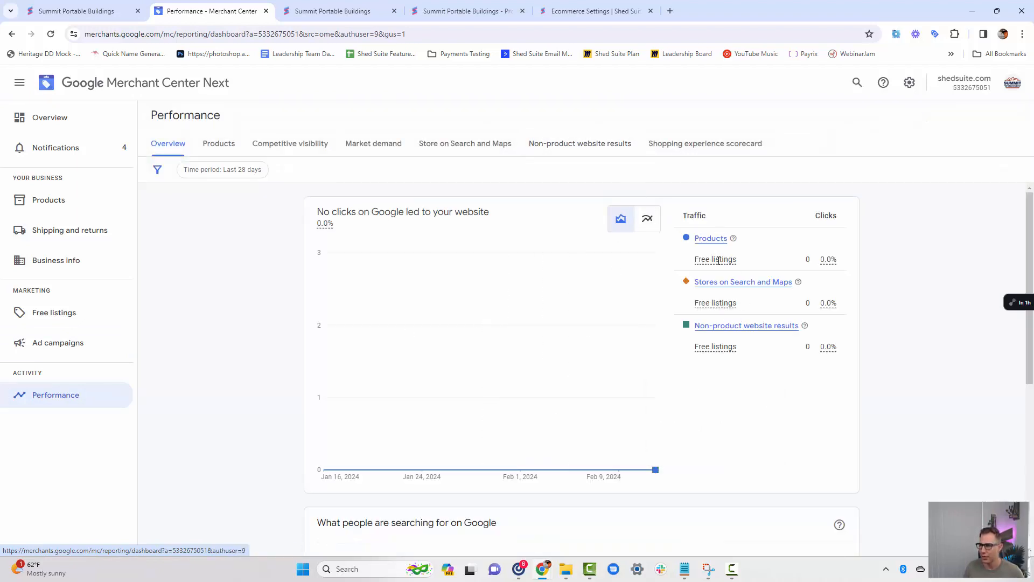
scroll(729, 365, down, 4)
scroll(769, 372, up, 4)
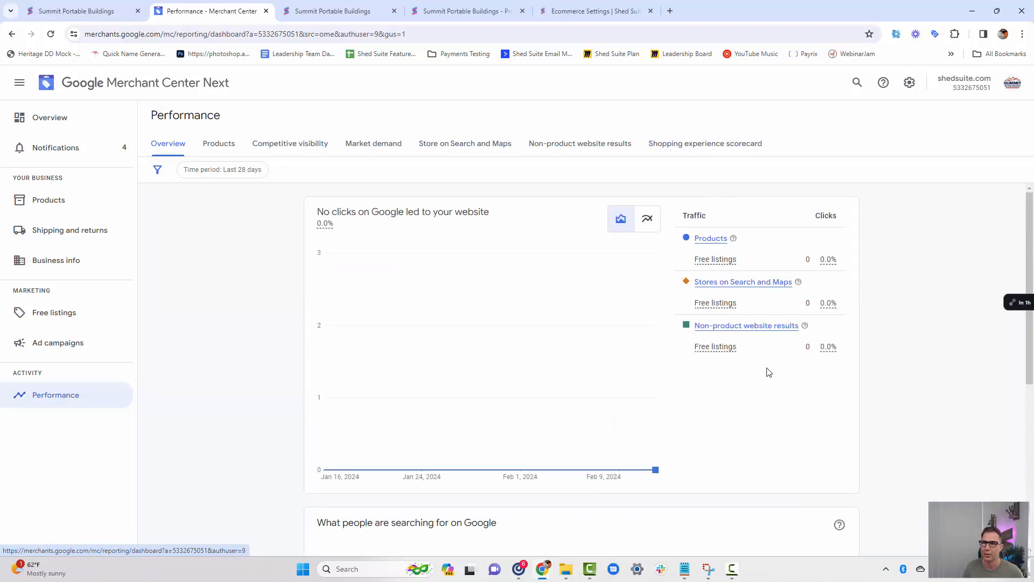